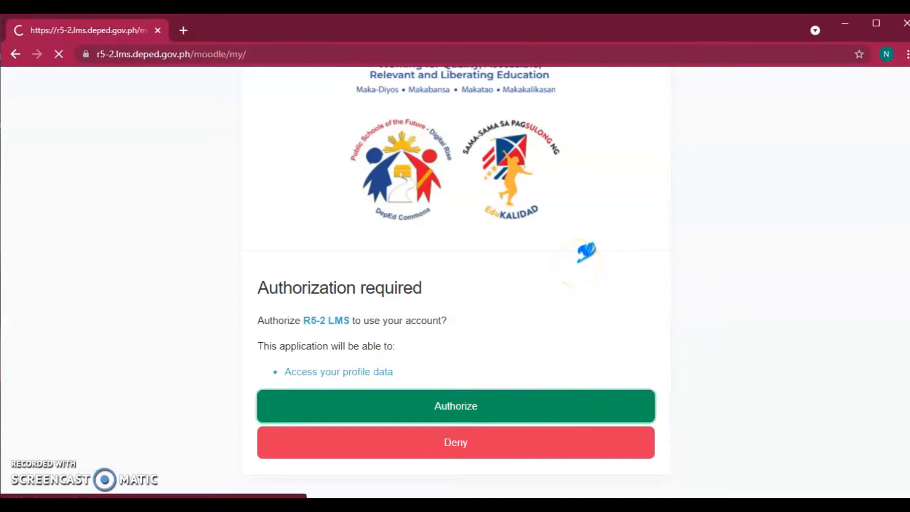
From the site home, open the Professional Development category and its facility course for submitting the PNPKI Digital Certificate application requirement
scroll(611, 344, "down", 6)
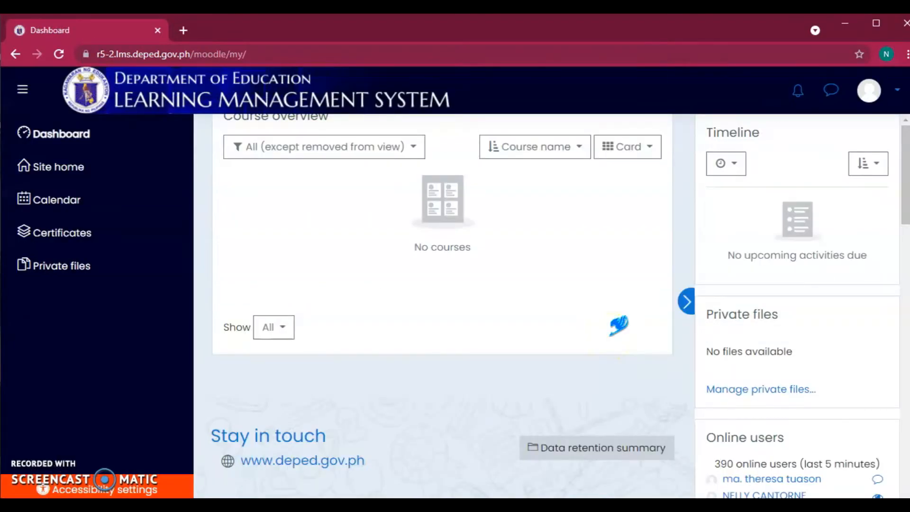
scroll(617, 322, "up", 6)
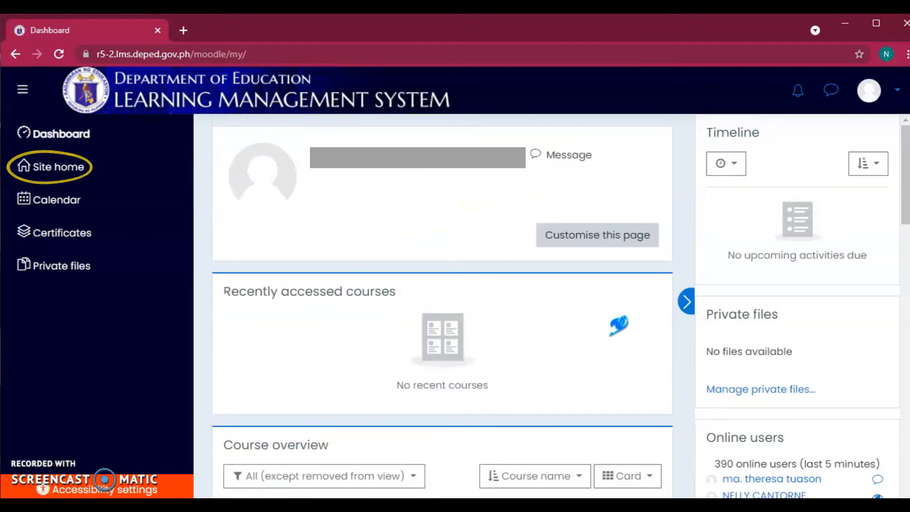
left_click(75, 170)
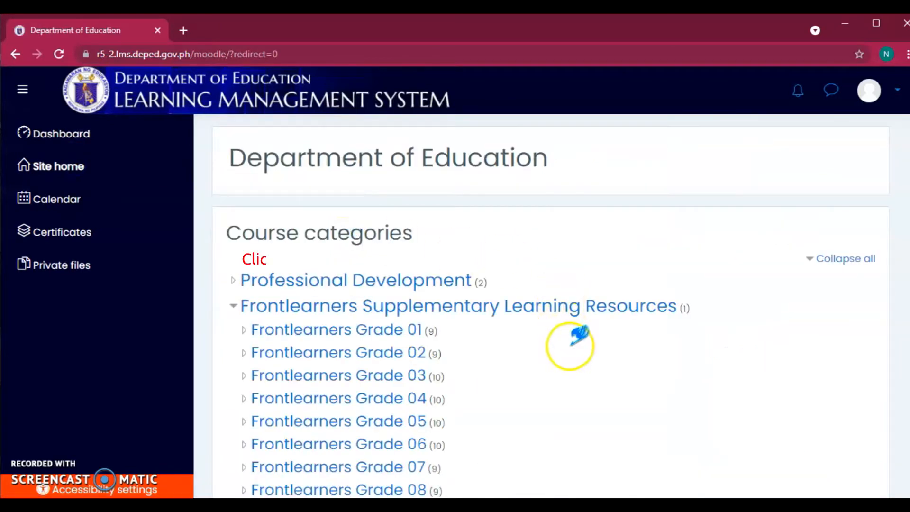
left_click(427, 282)
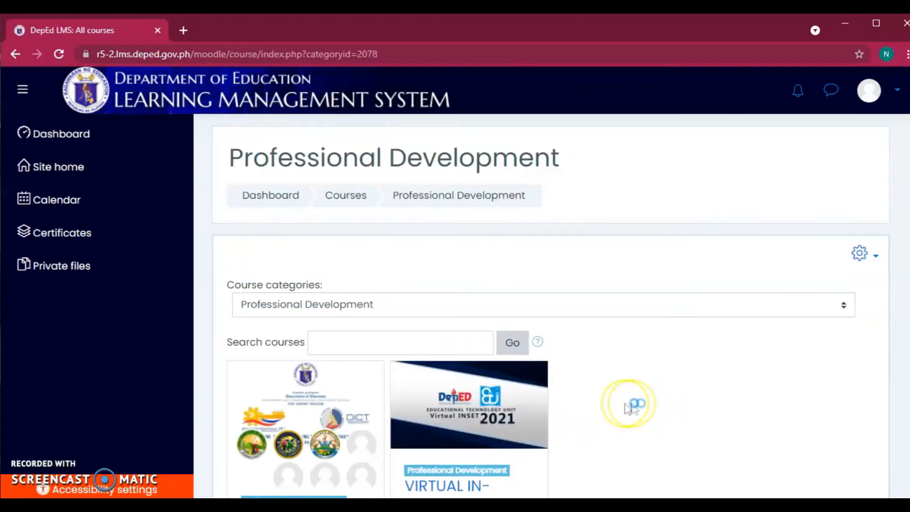
scroll(633, 402, "down", 7)
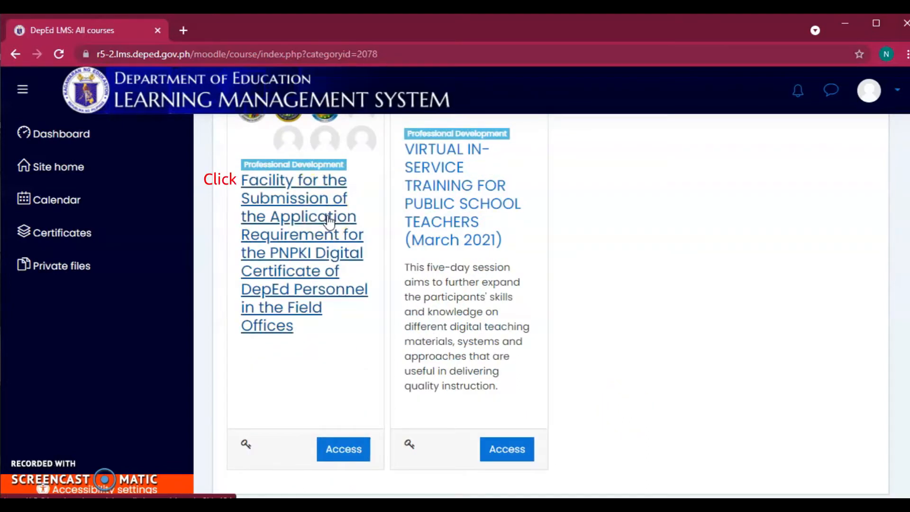
left_click(328, 217)
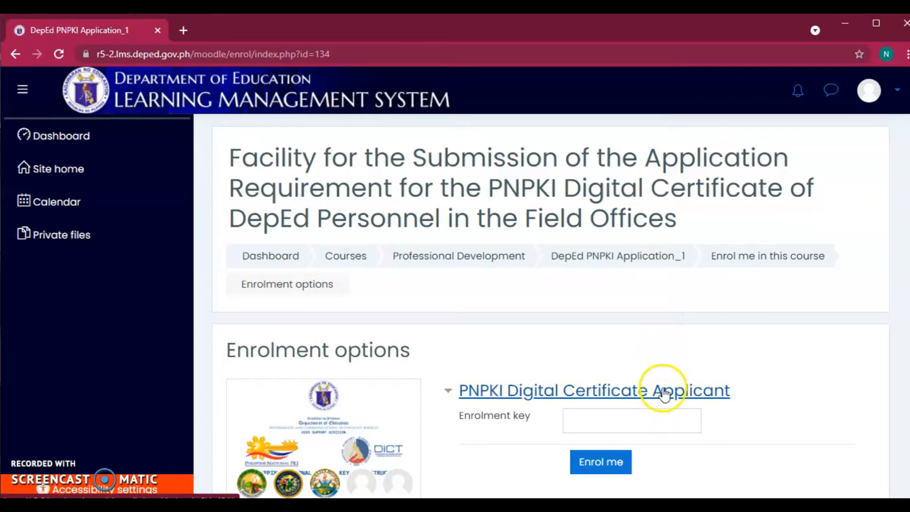
Enter the enrolment key for PNPKI Digital Certificate Applicant and enrol in the course
scroll(667, 400, "down", 1)
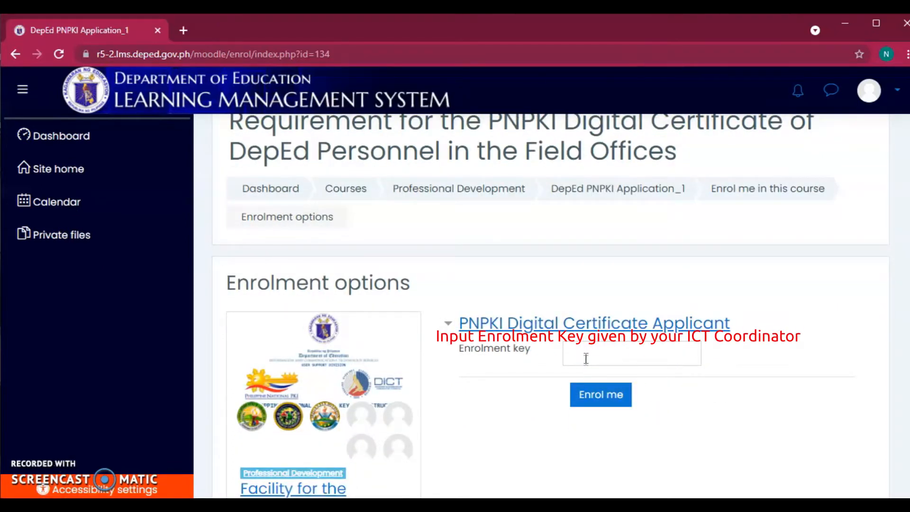
left_click(588, 419)
type("••")
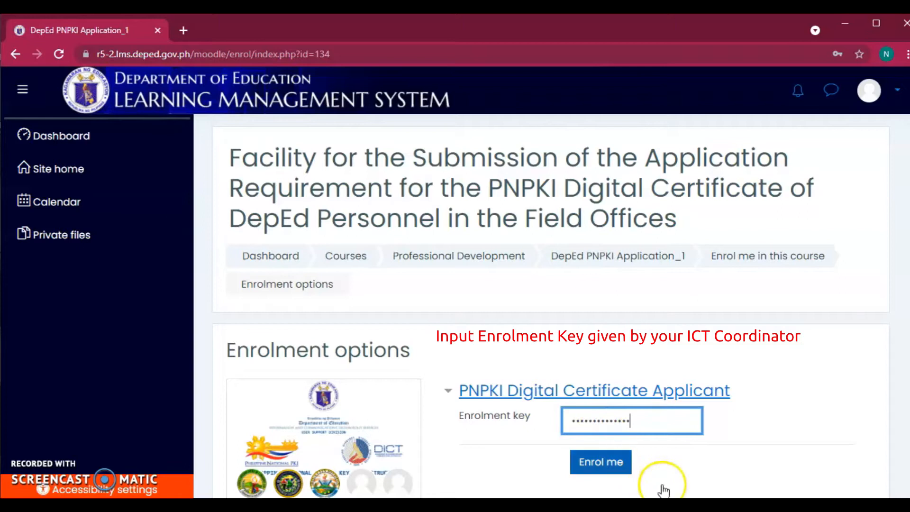
scroll(750, 444, "down", 1)
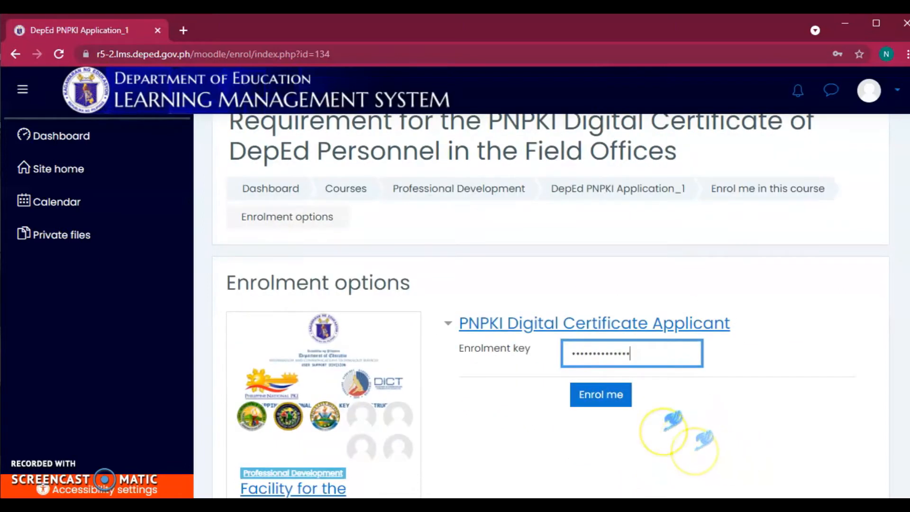
left_click(616, 401)
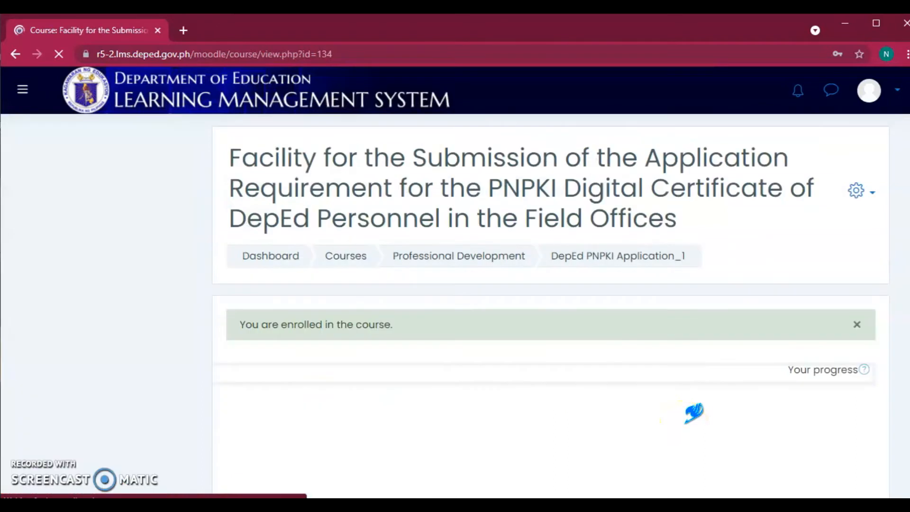
Download the PNPKI form from the course's General Information section
scroll(694, 413, "down", 10)
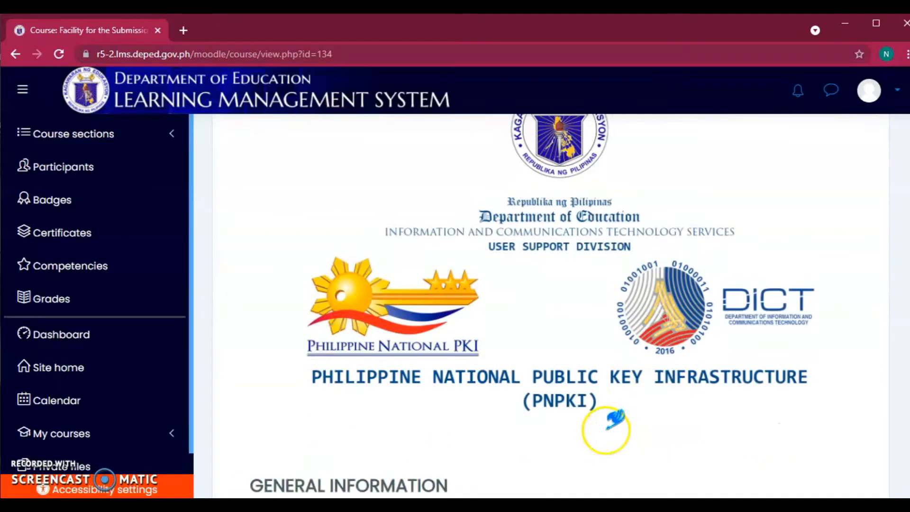
scroll(607, 430, "down", 3)
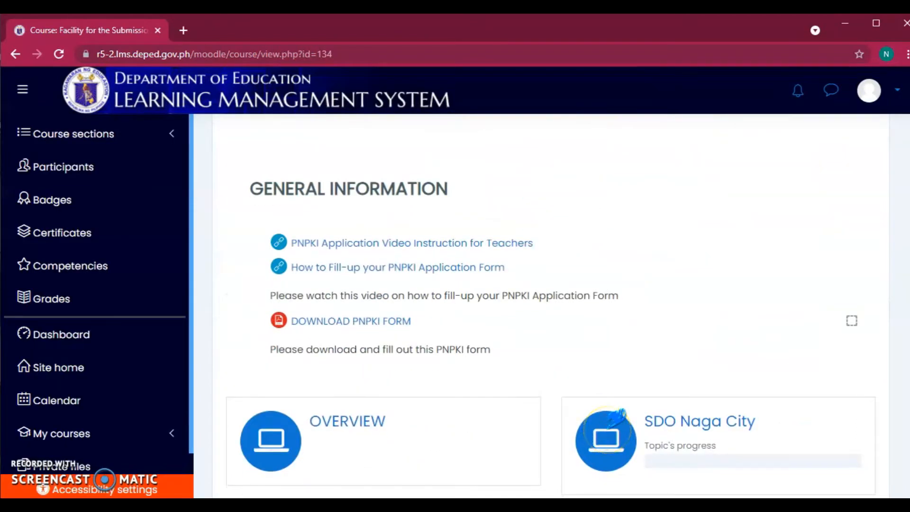
scroll(474, 361, "up", 1)
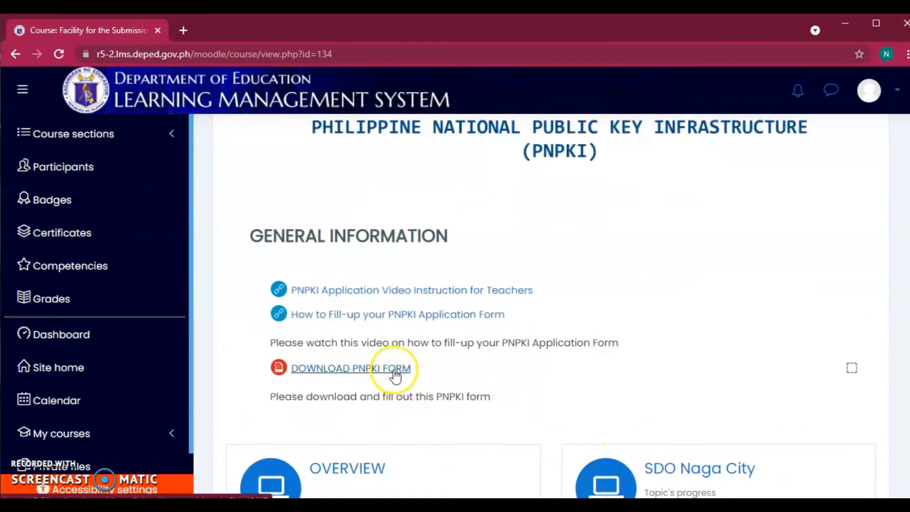
left_click(395, 372)
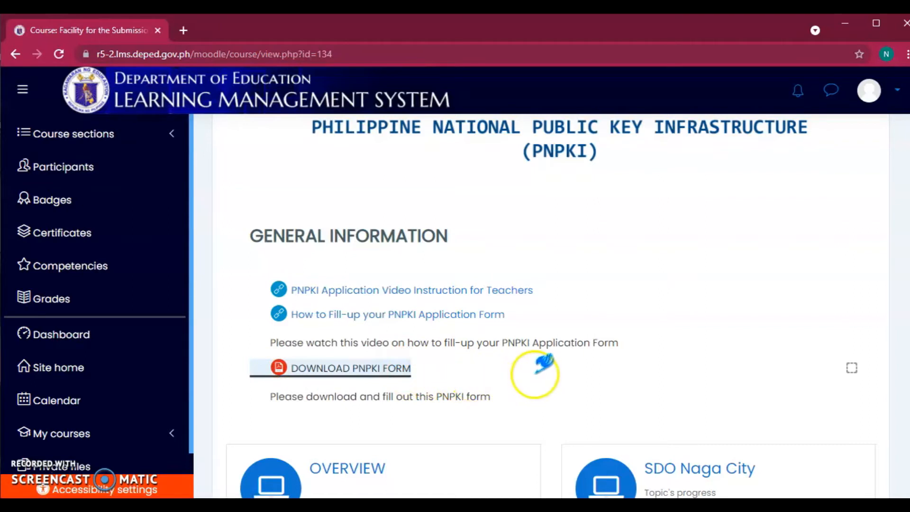
Open the downloaded PNPKI-ApplicationForm.pdf and switch to it in Adobe Acrobat Reader
scroll(532, 407, "down", 1)
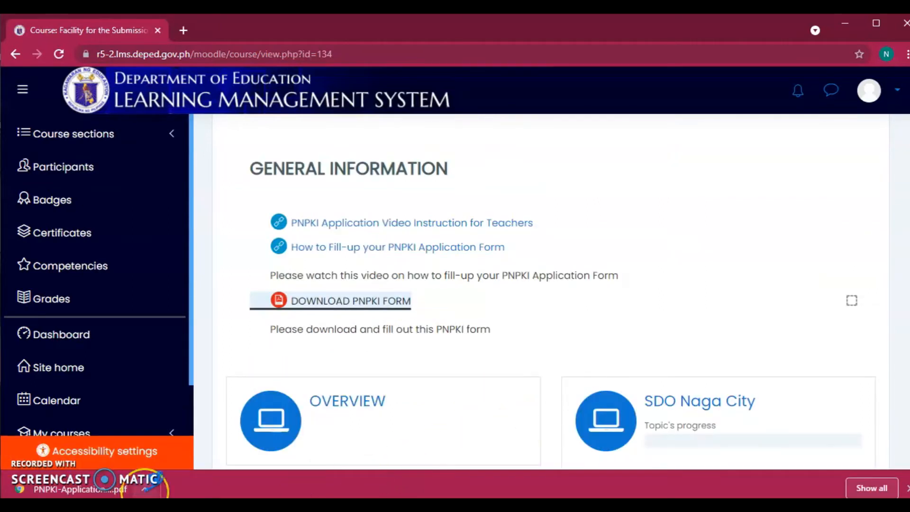
left_click(145, 489)
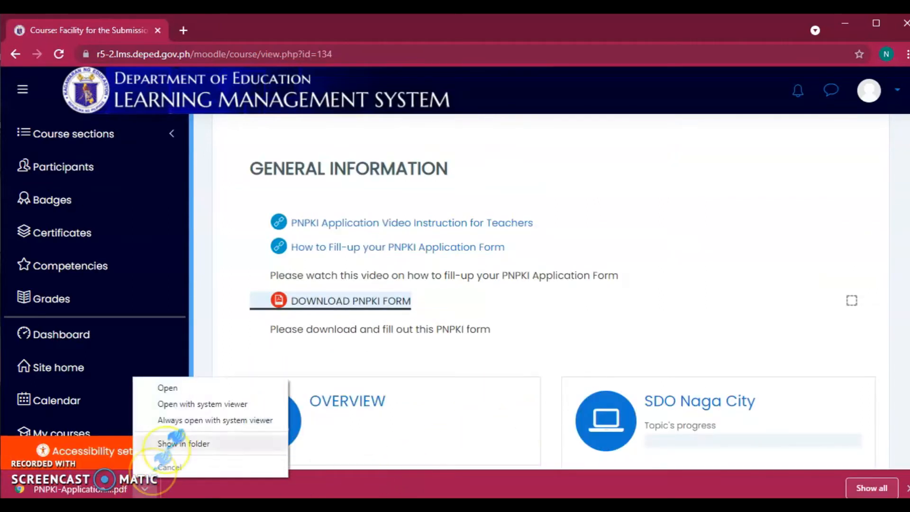
left_click(169, 386)
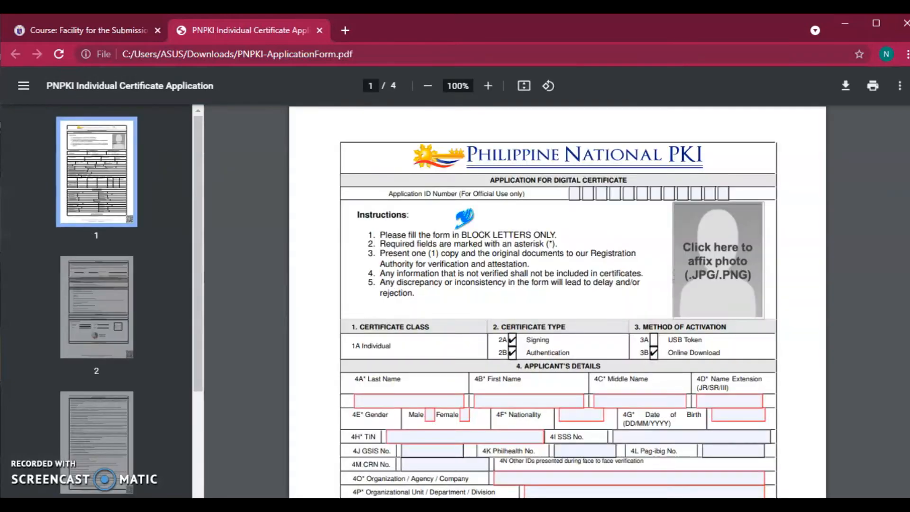
left_click(469, 292)
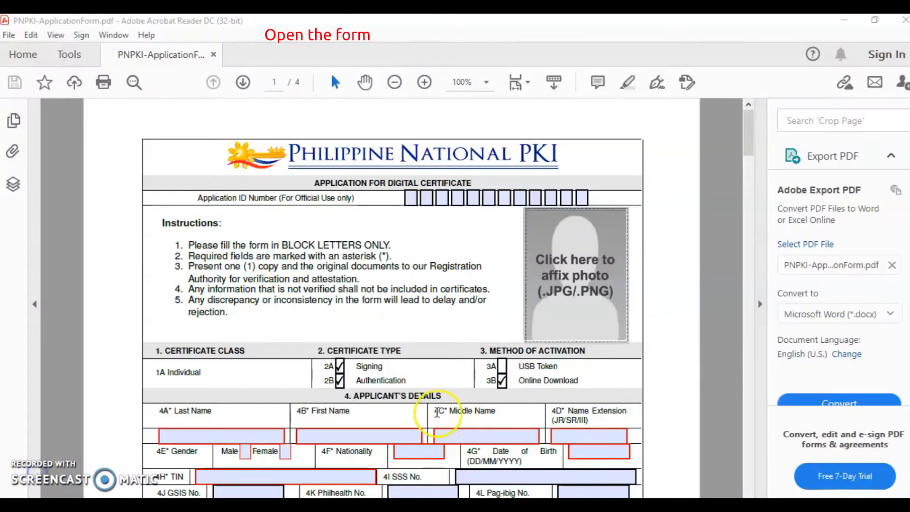
Examine the red-outlined required fields in the Applicant's Details and Contact Details sections of the form
scroll(427, 414, "down", 3)
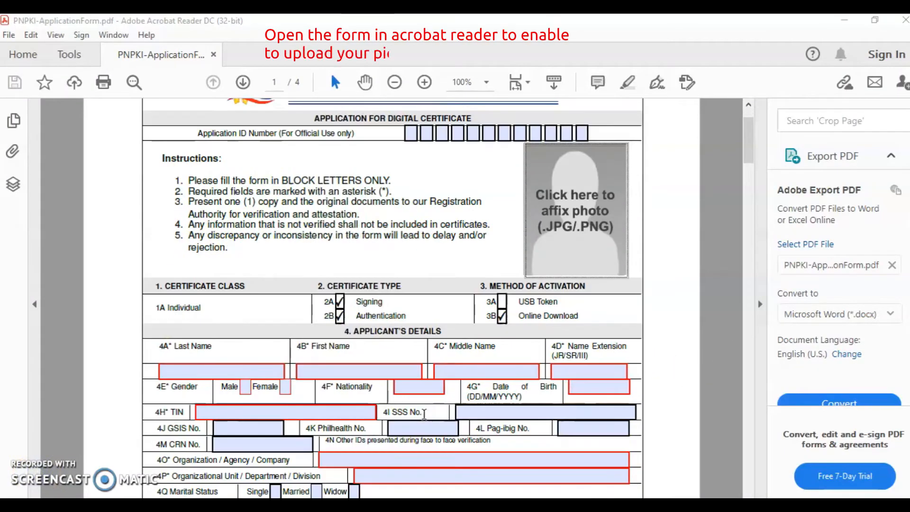
scroll(424, 413, "down", 5)
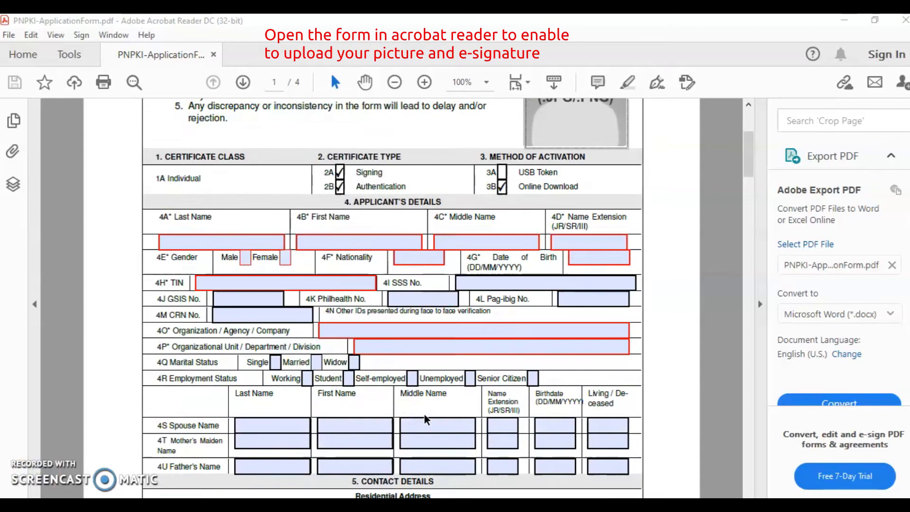
scroll(426, 420, "down", 1)
left_click(408, 394)
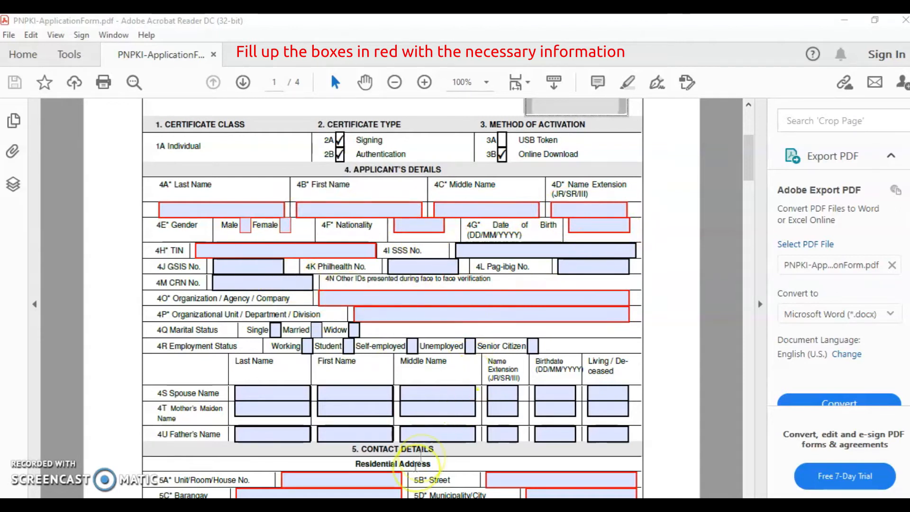
scroll(416, 467, "down", 2)
scroll(593, 445, "down", 3)
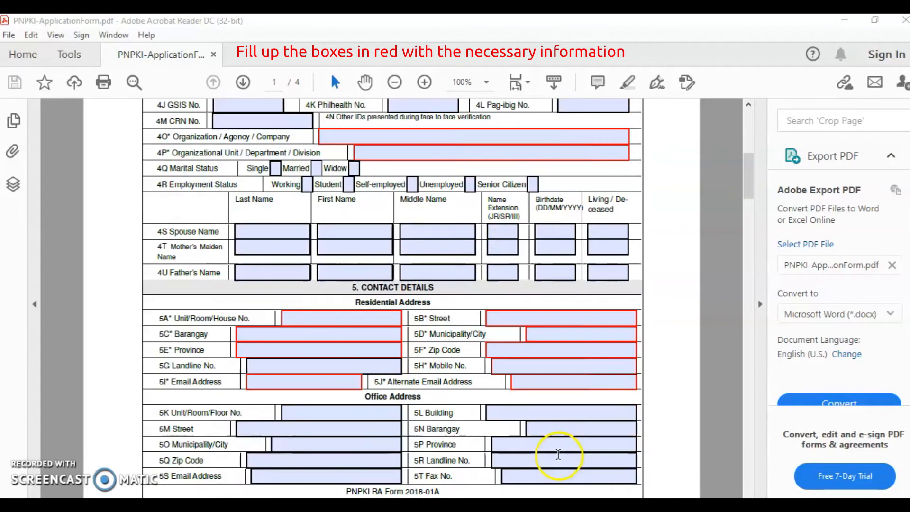
scroll(574, 401, "down", 8)
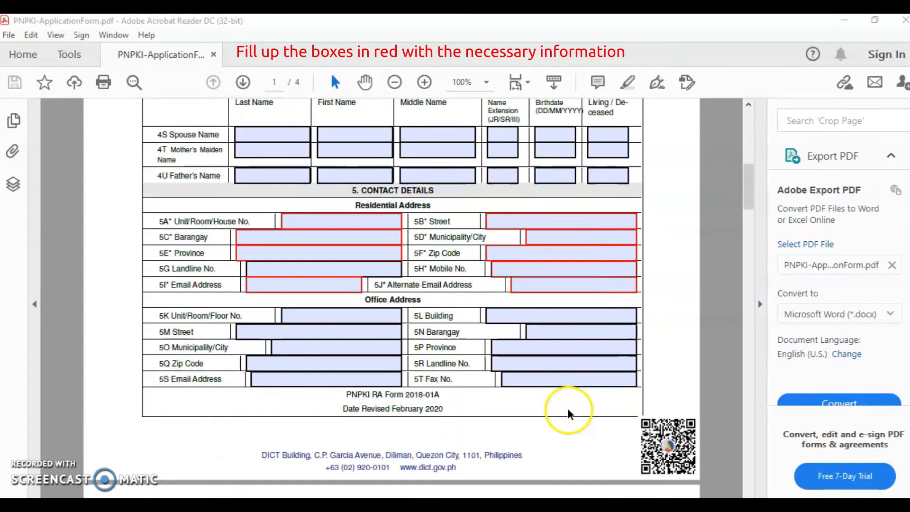
Review the declaration, document checklist, subscriber agreement and signature fields on the remaining pages, and return to the form's first page
scroll(568, 416, "down", 5)
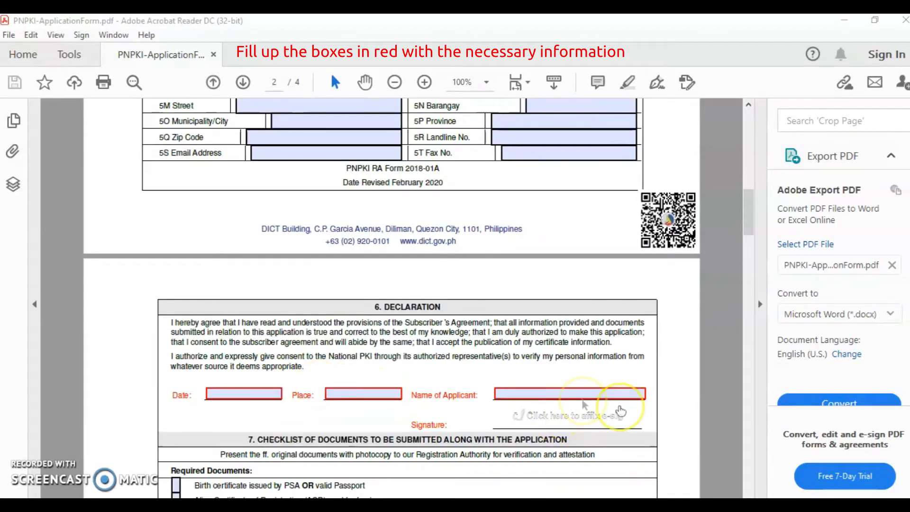
scroll(378, 407, "down", 8)
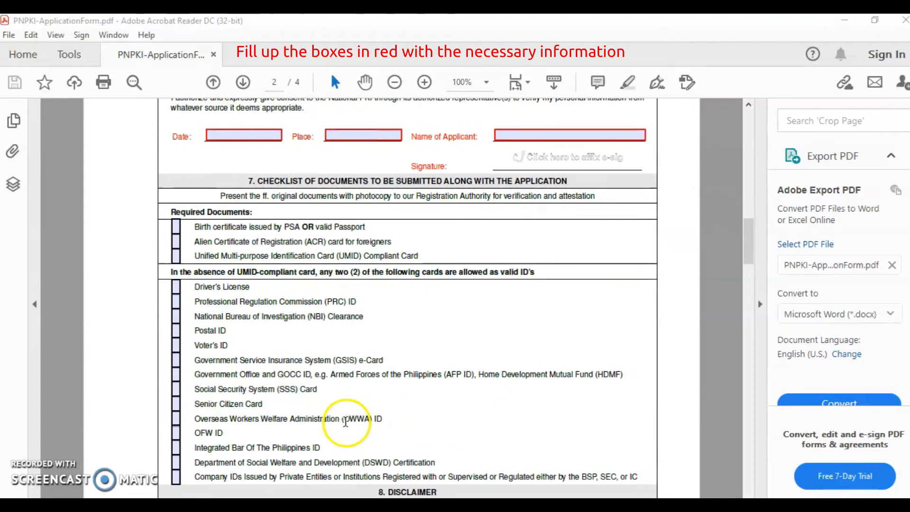
scroll(432, 404, "down", 7)
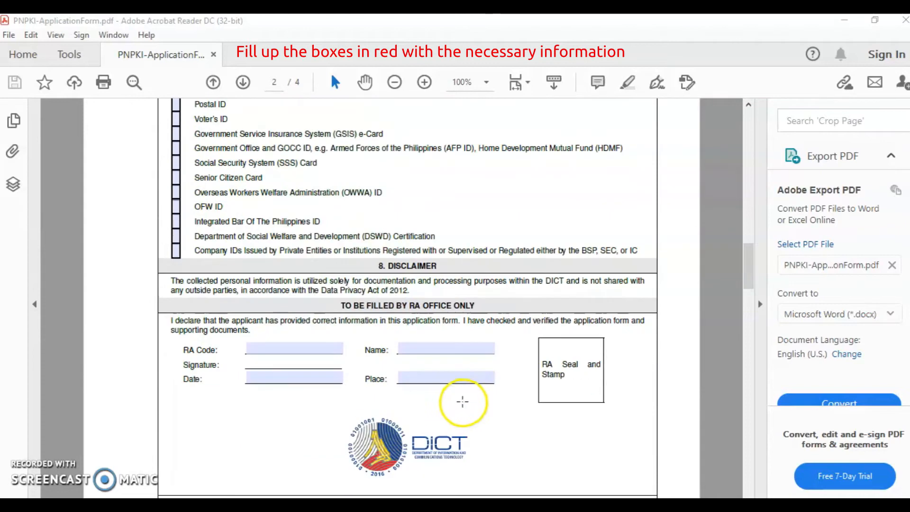
scroll(511, 406, "down", 8)
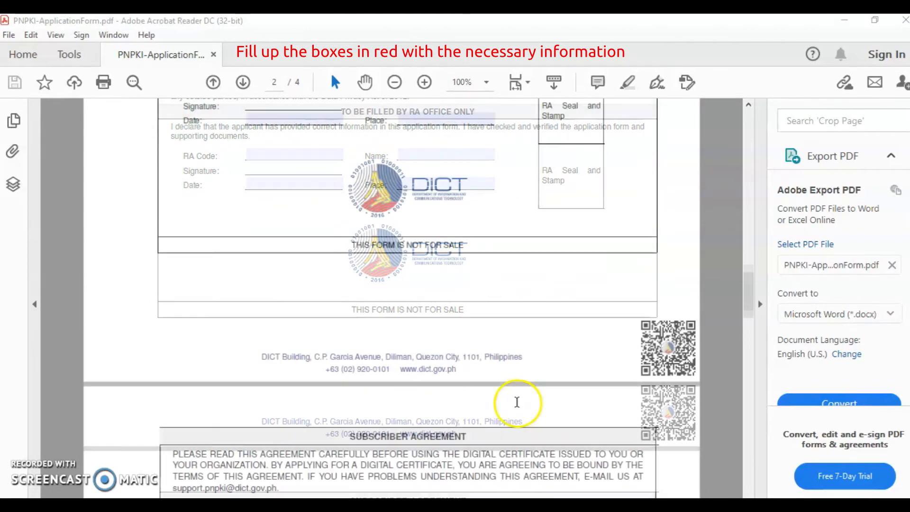
scroll(449, 413, "down", 15)
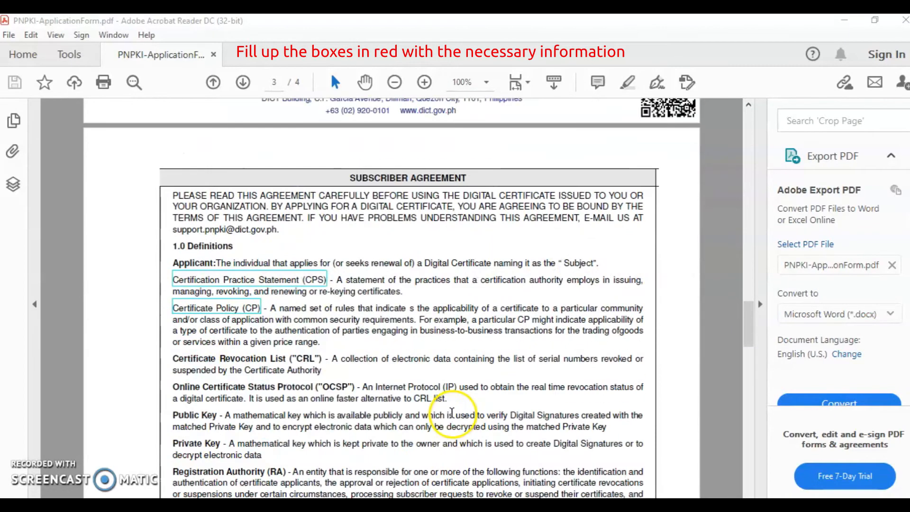
scroll(549, 417, "down", 14)
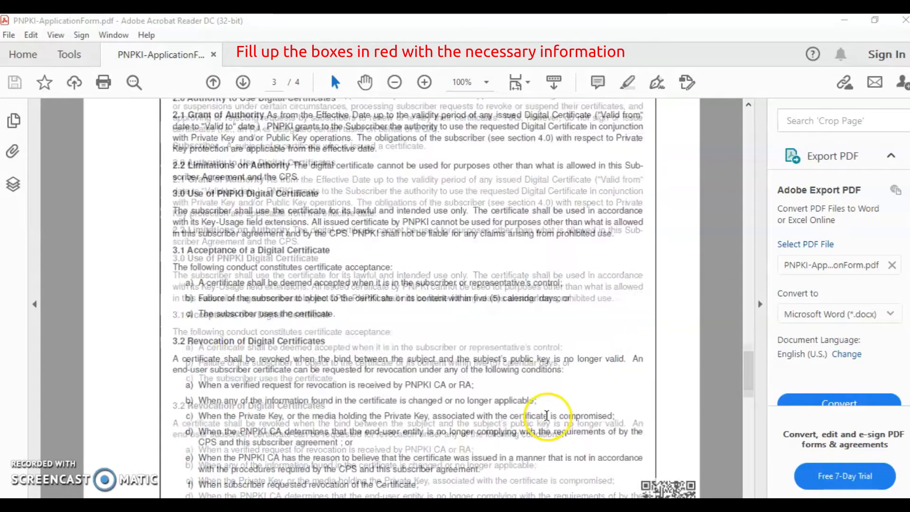
scroll(549, 419, "down", 16)
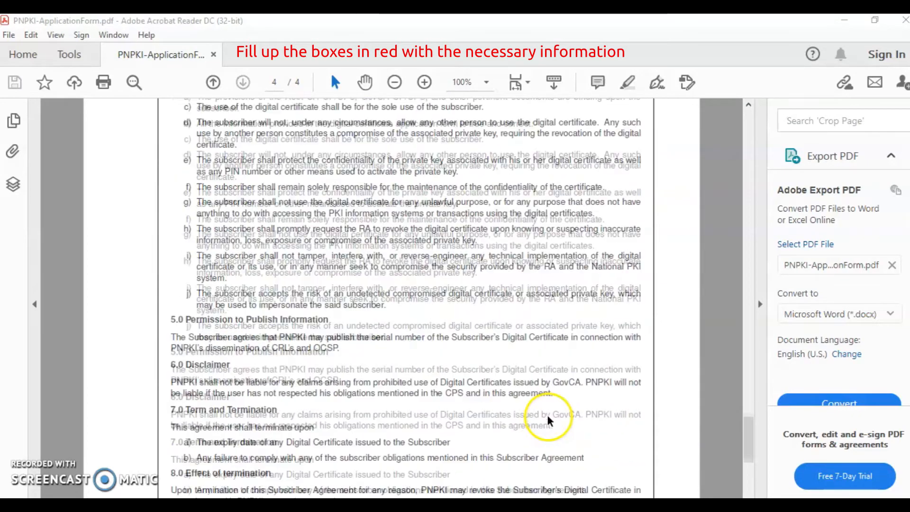
scroll(549, 422, "down", 2)
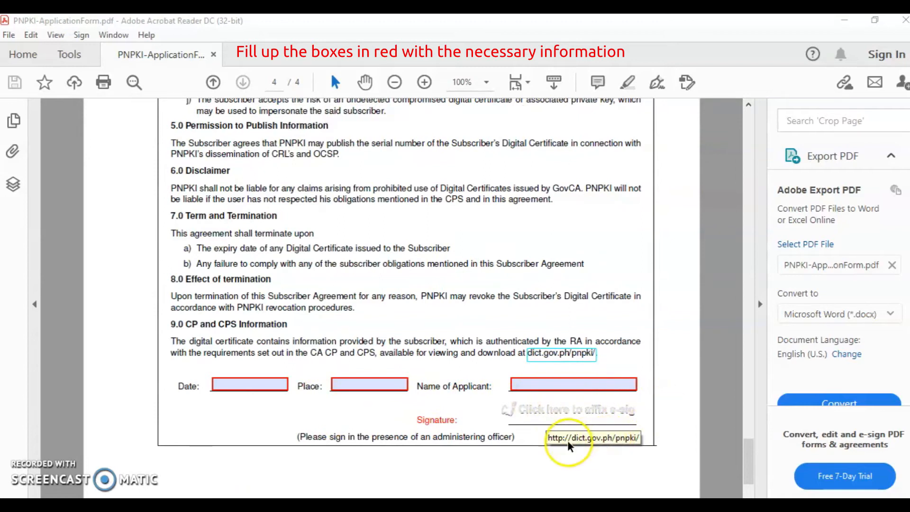
scroll(587, 296, "up", 14)
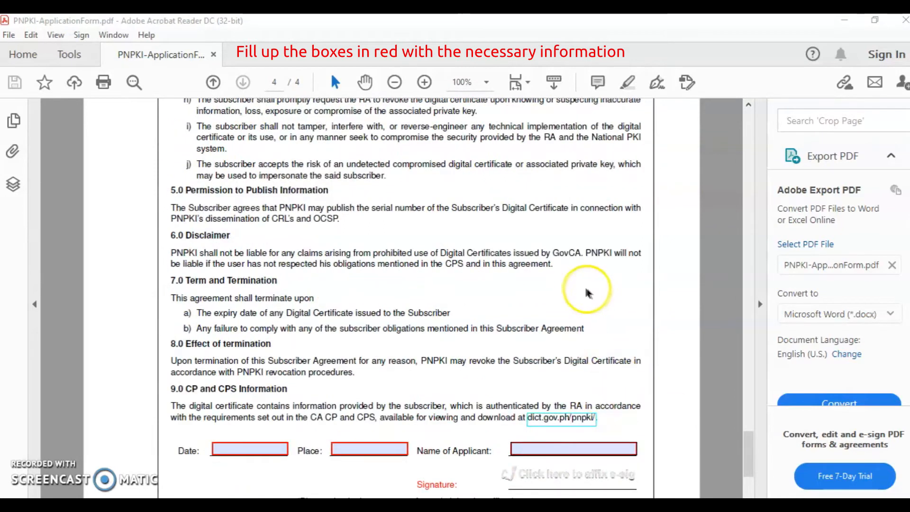
scroll(580, 297, "up", 20)
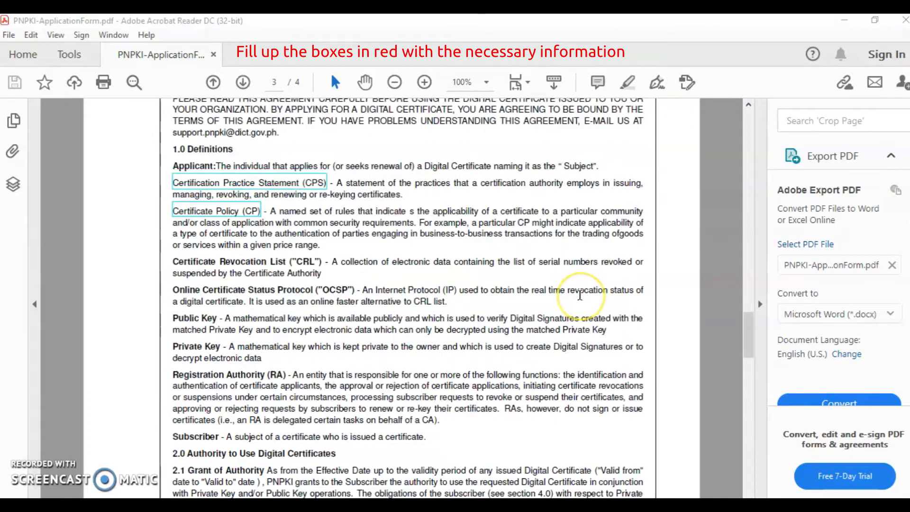
scroll(433, 346, "up", 20)
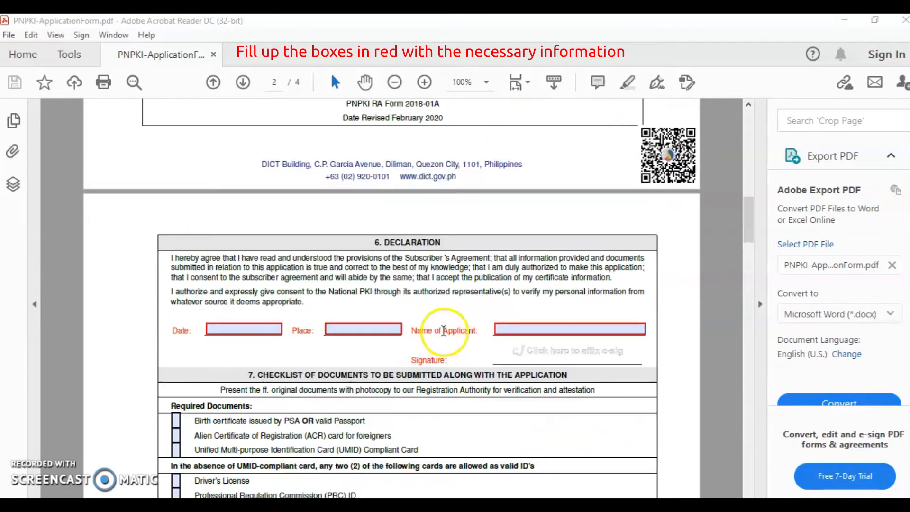
scroll(444, 330, "up", 8)
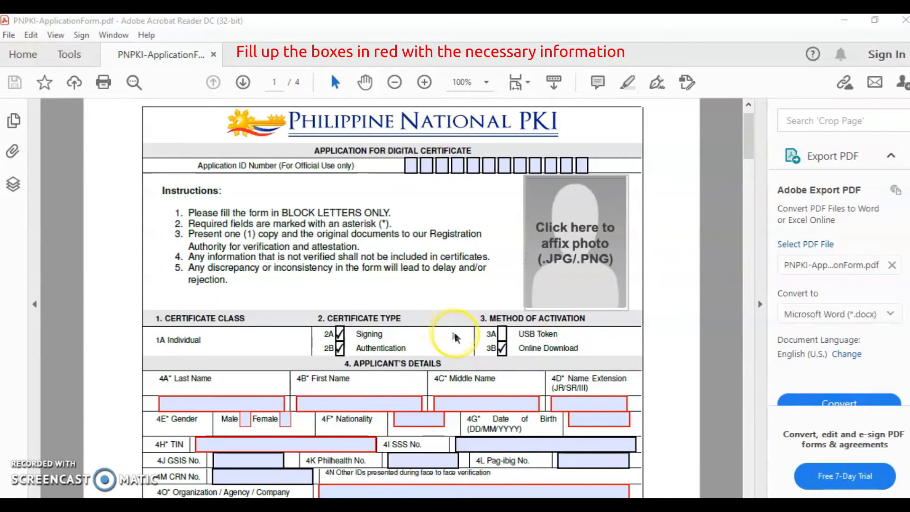
Fill in the red-outlined required fields with the applicant's details, including Female, nationality FILIPINO, name extension N/A and declaration date AUGUST 25, 2021
scroll(508, 379, "down", 1)
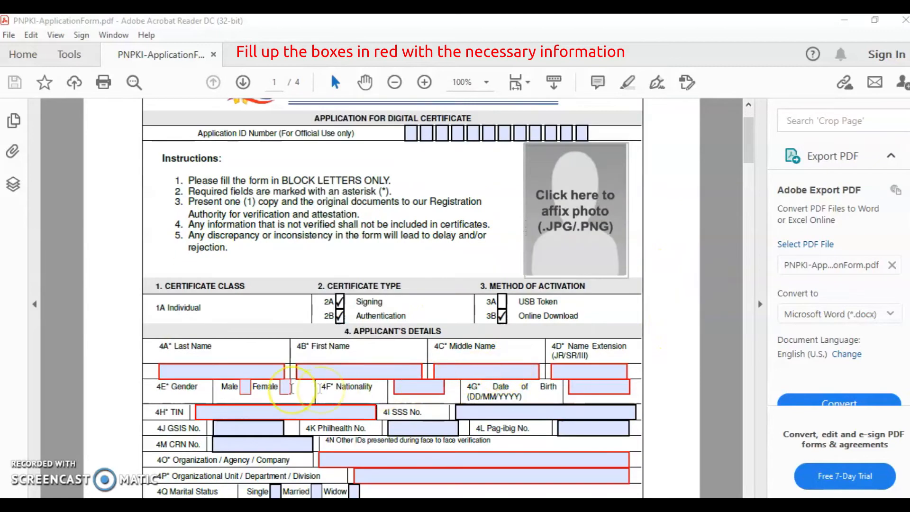
left_click(223, 371)
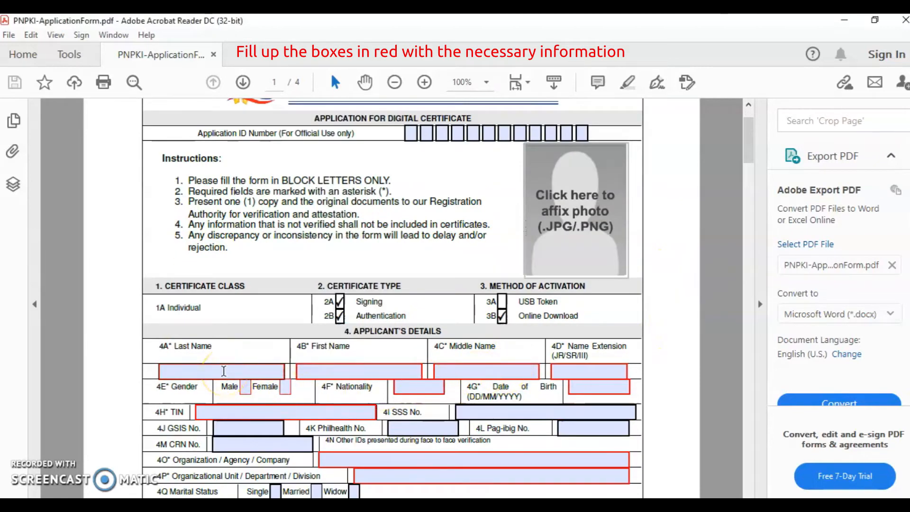
left_click(224, 372)
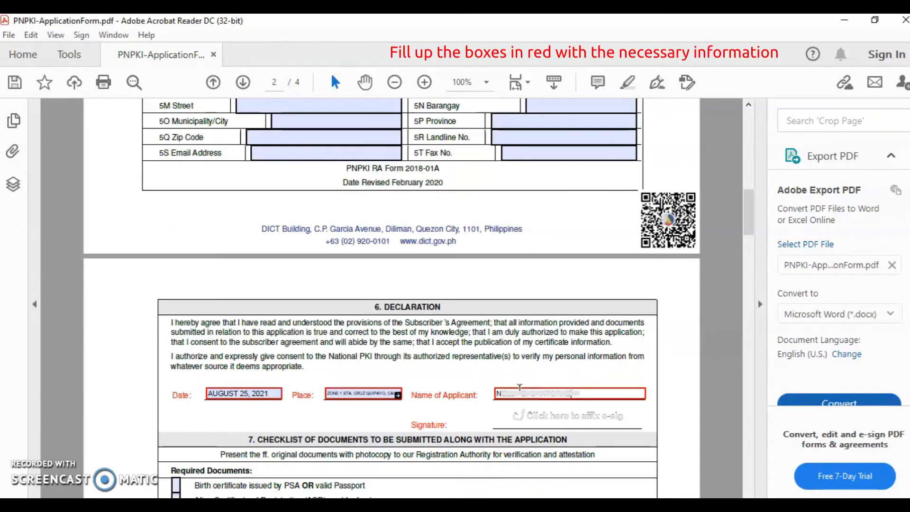
Affix the passport-size picture 2 x 2.jpg from the LDM2 folder to the photo box on the form's first page
left_click(595, 285)
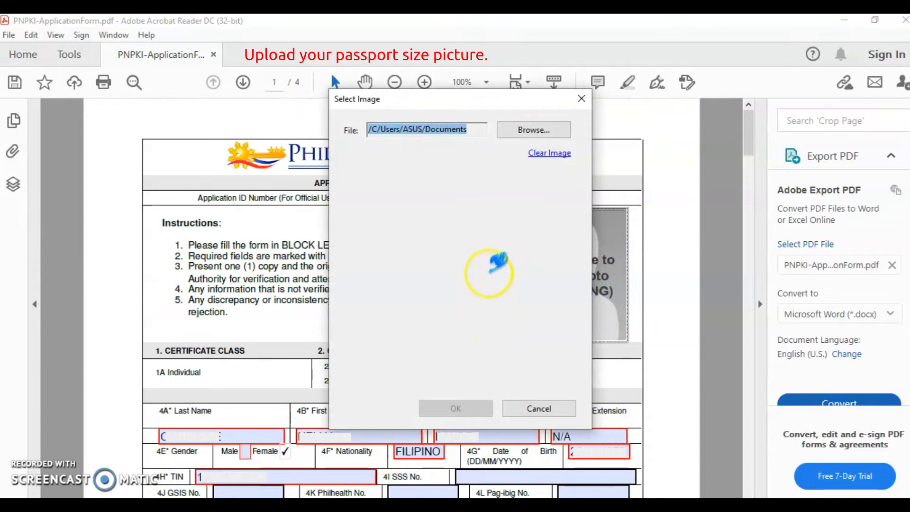
left_click(531, 129)
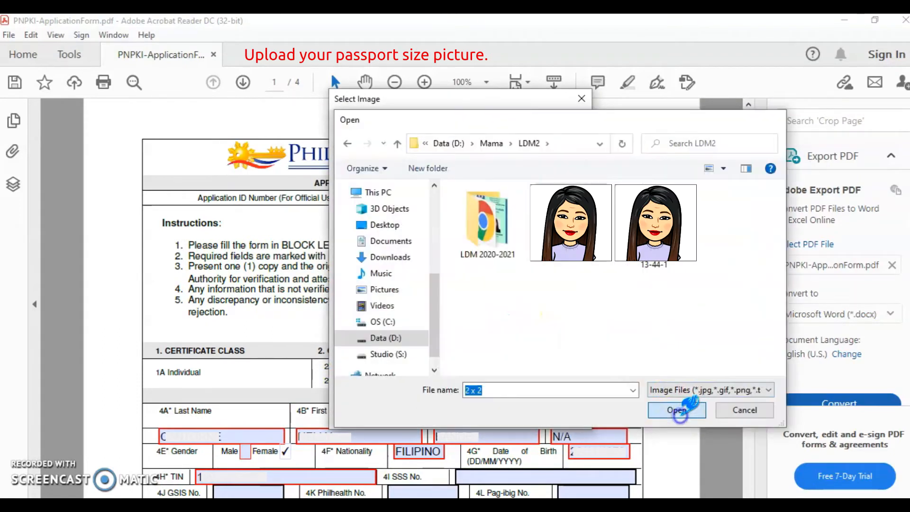
left_click(678, 411)
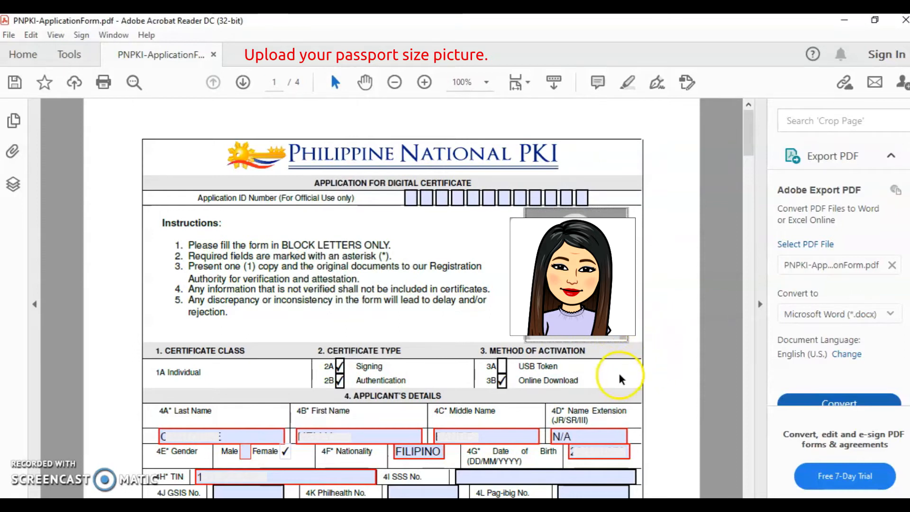
Affix the e signature PNG file from the Mama folder to the signature field of the Declaration section
scroll(619, 379, "down", 10)
scroll(617, 399, "down", 6)
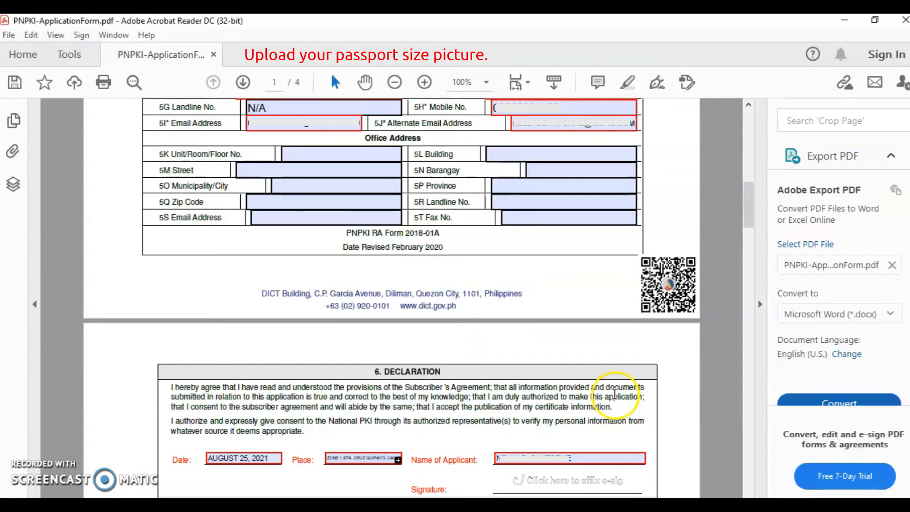
left_click(578, 296)
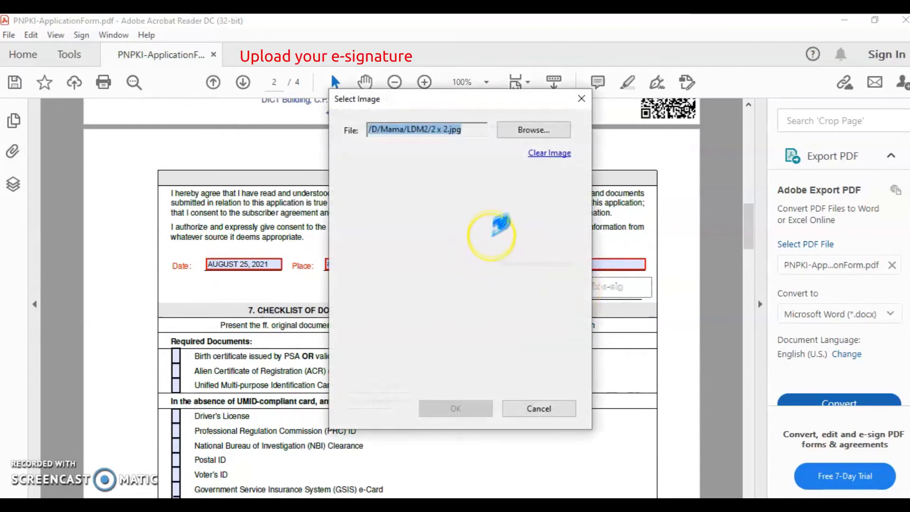
left_click(535, 130)
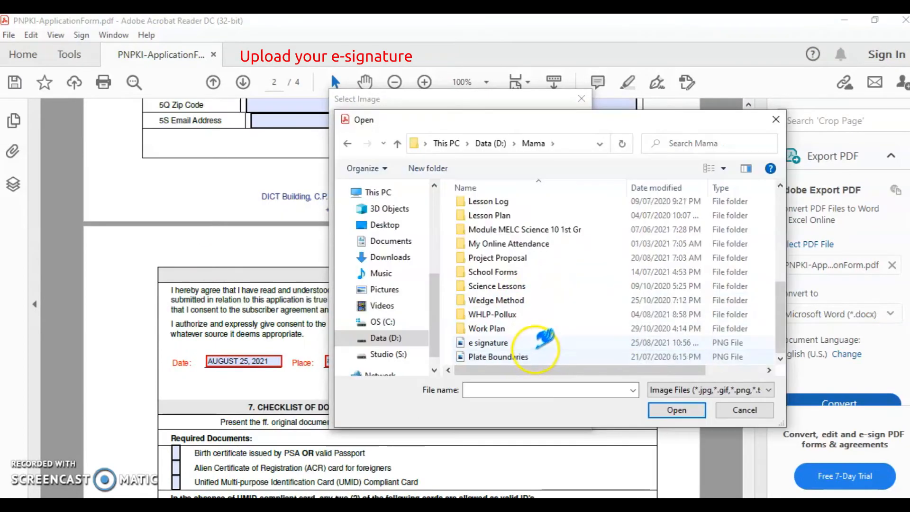
left_click(526, 343)
left_click(692, 411)
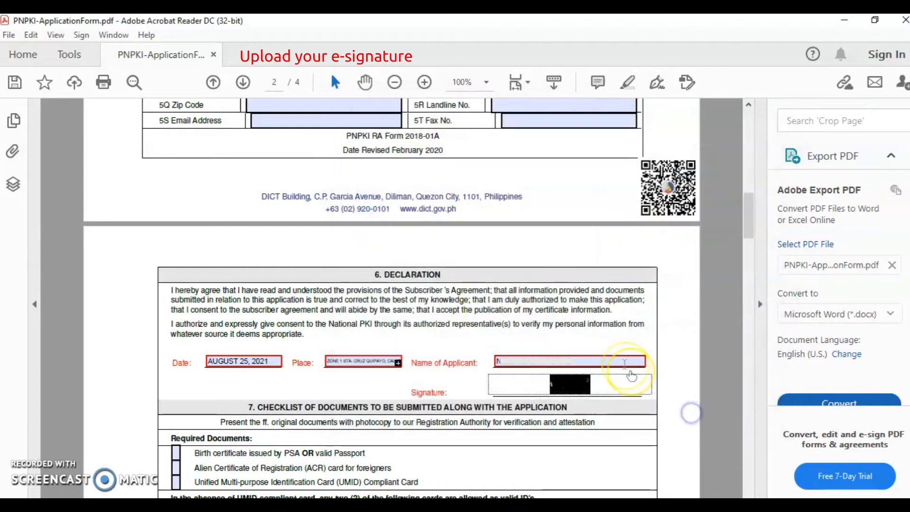
Affix the same e signature image to the applicant's signature field at the end of the Subscriber Agreement on page 4
scroll(663, 379, "down", 3)
scroll(610, 454, "down", 15)
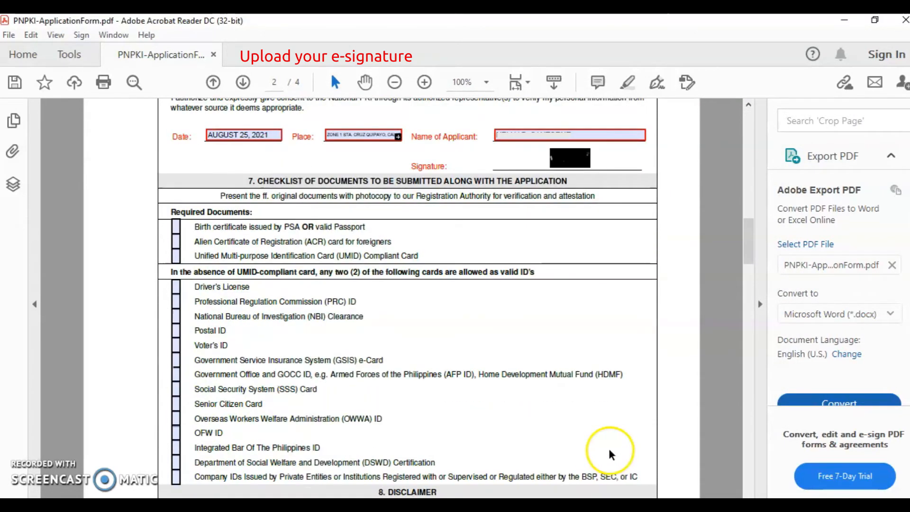
scroll(562, 457, "down", 18)
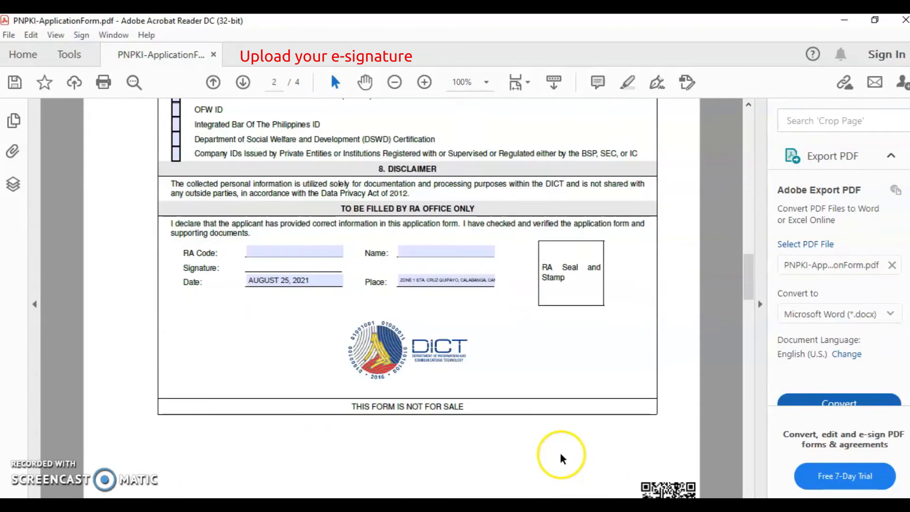
scroll(561, 457, "down", 20)
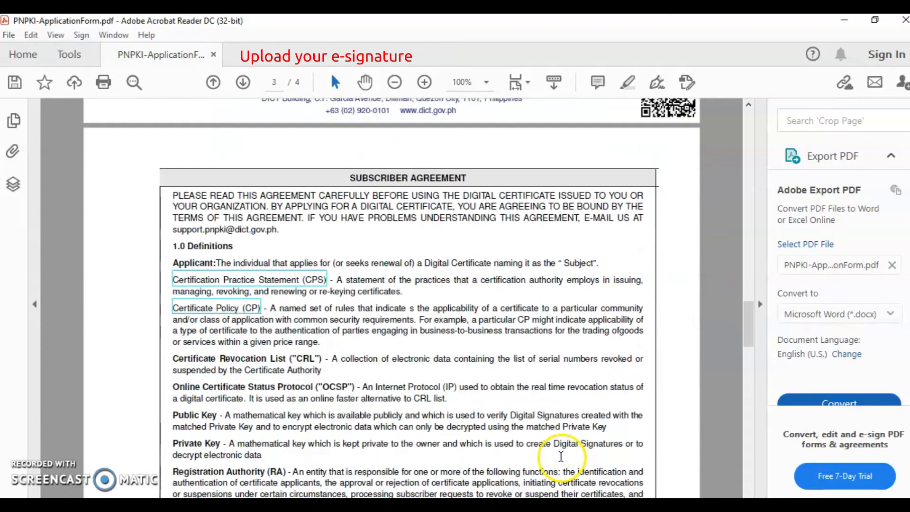
scroll(577, 437, "down", 20)
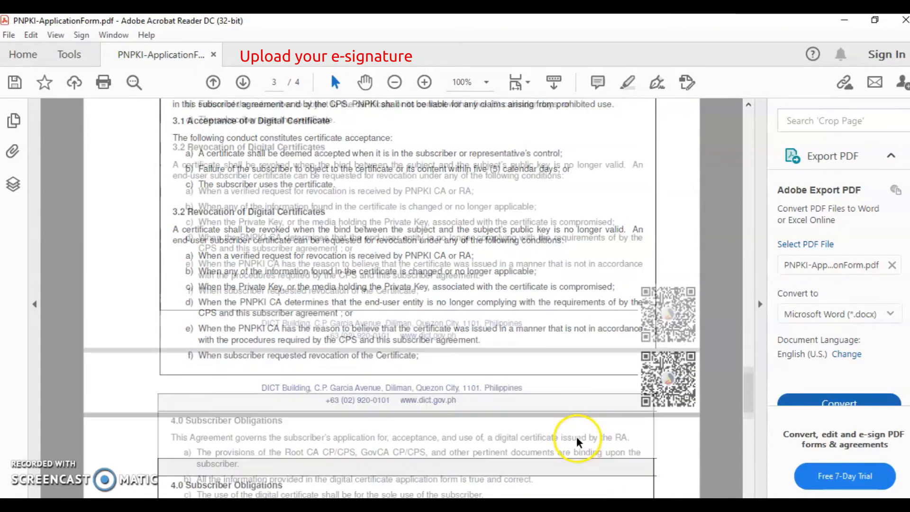
scroll(578, 440, "down", 5)
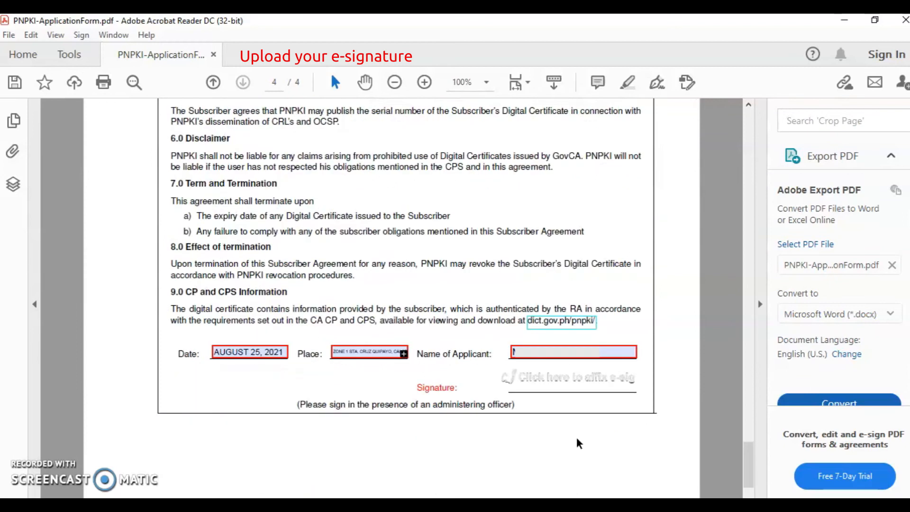
scroll(569, 427, "down", 1)
left_click(560, 411)
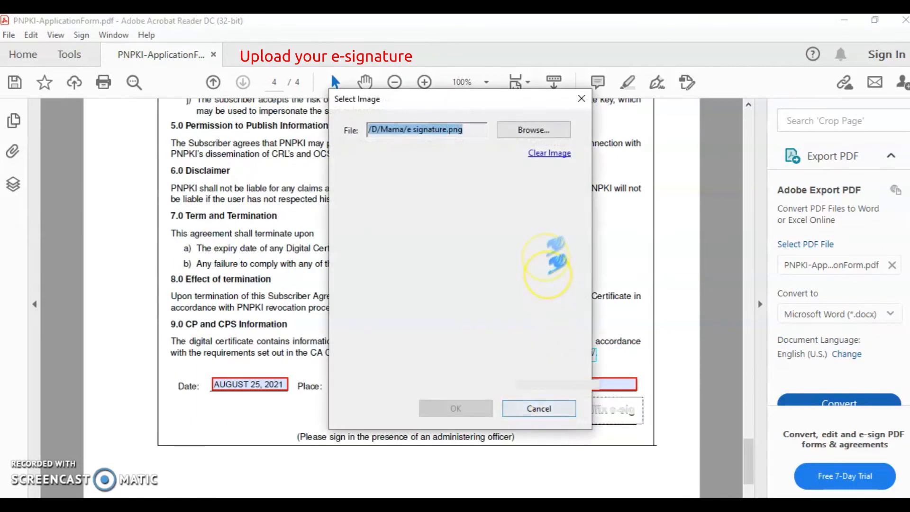
left_click(536, 129)
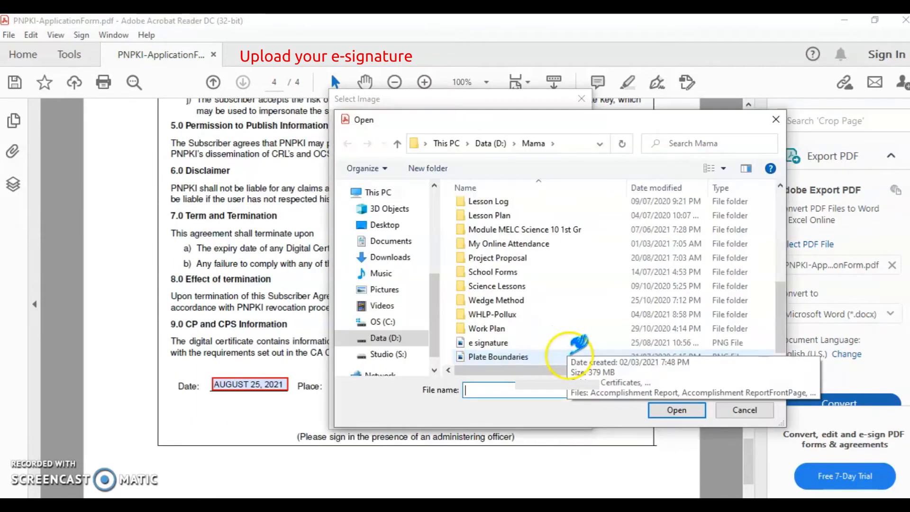
left_click(532, 342)
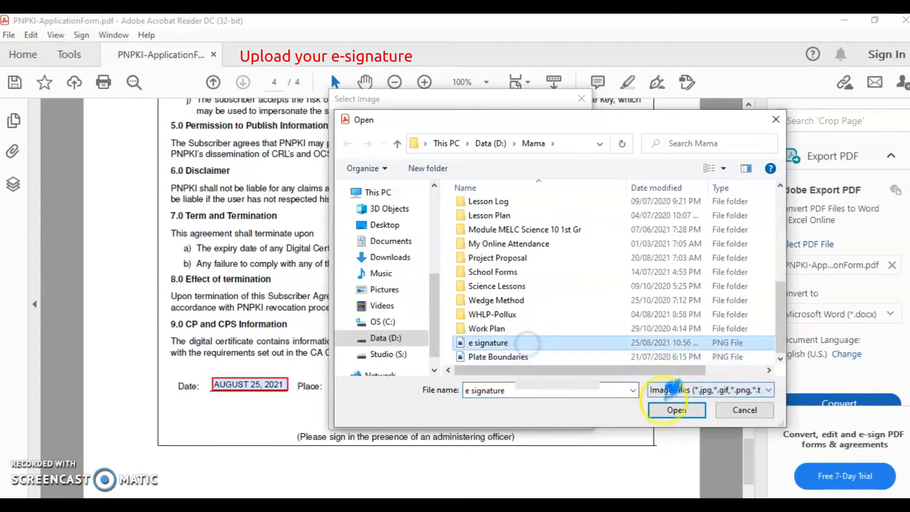
left_click(674, 408)
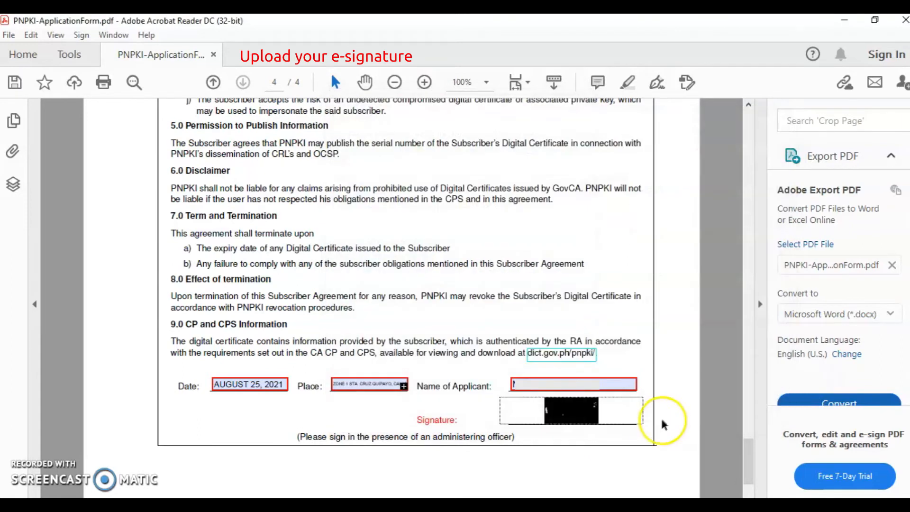
scroll(652, 431, "down", 3)
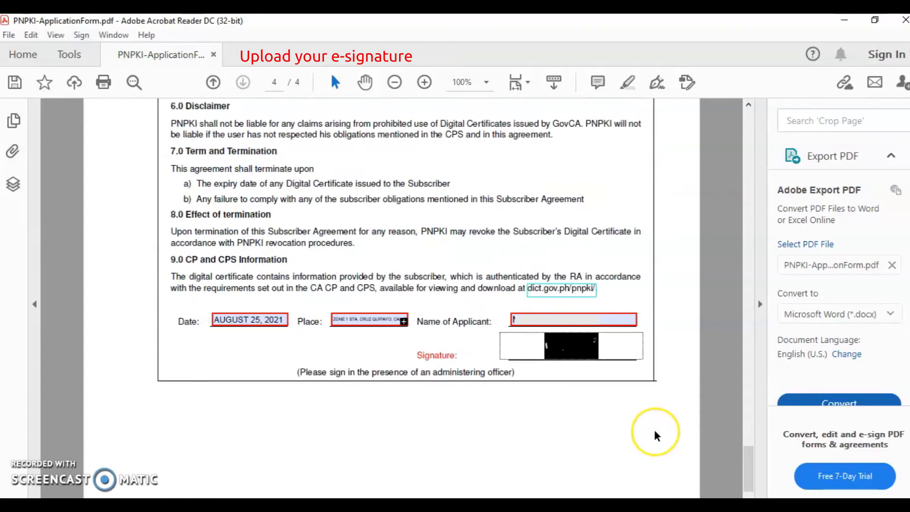
scroll(655, 433, "down", 3)
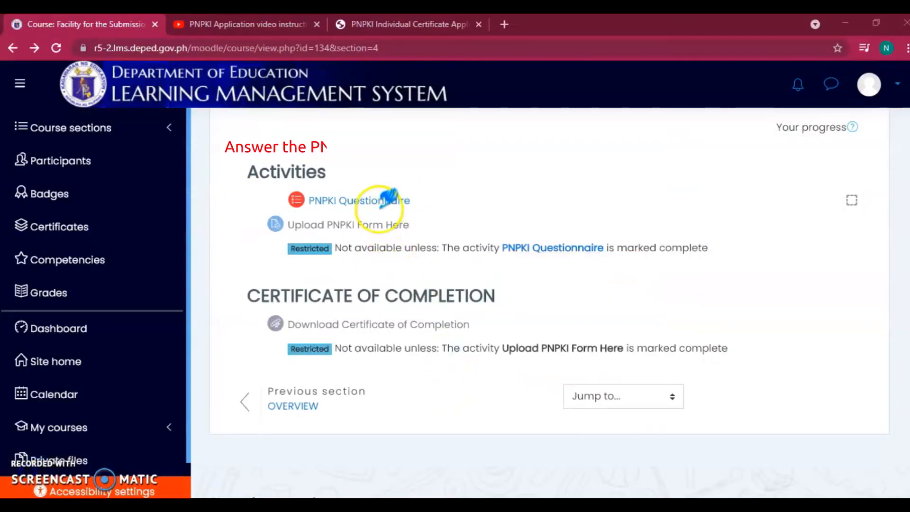
Switch to the DepEd LMS course, open the PNPKI Questionnaire and continue the last attempt
left_click(380, 201)
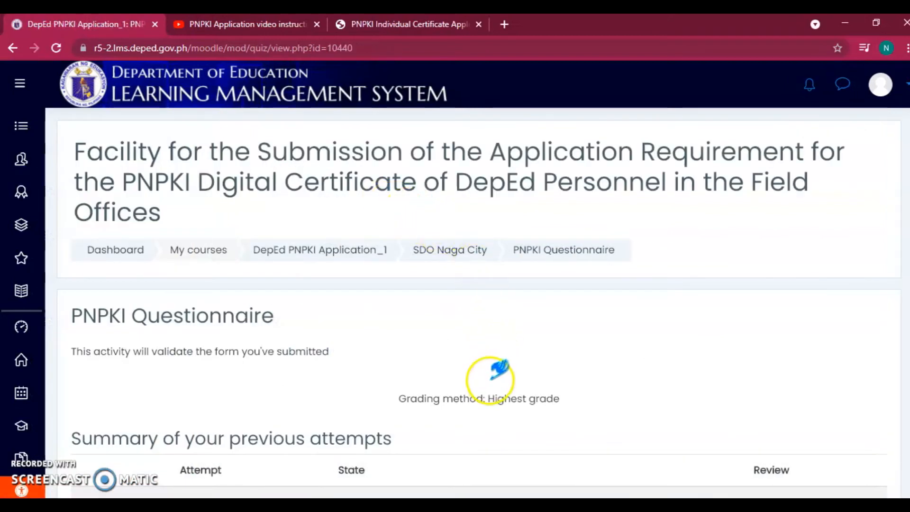
scroll(490, 380, "down", 3)
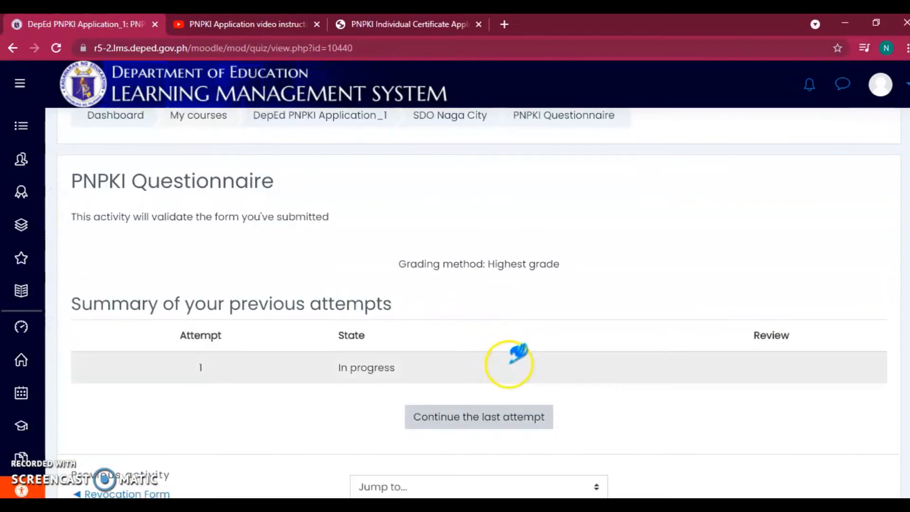
scroll(518, 353, "down", 2)
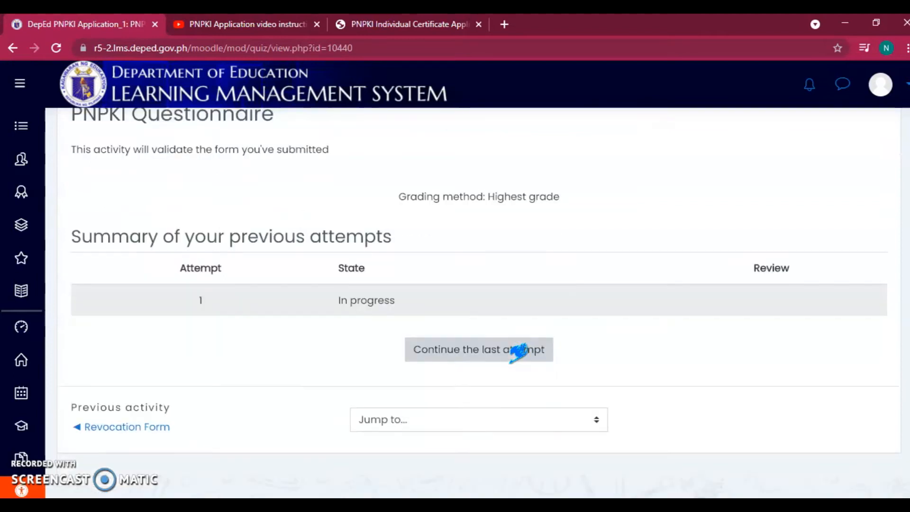
left_click(508, 360)
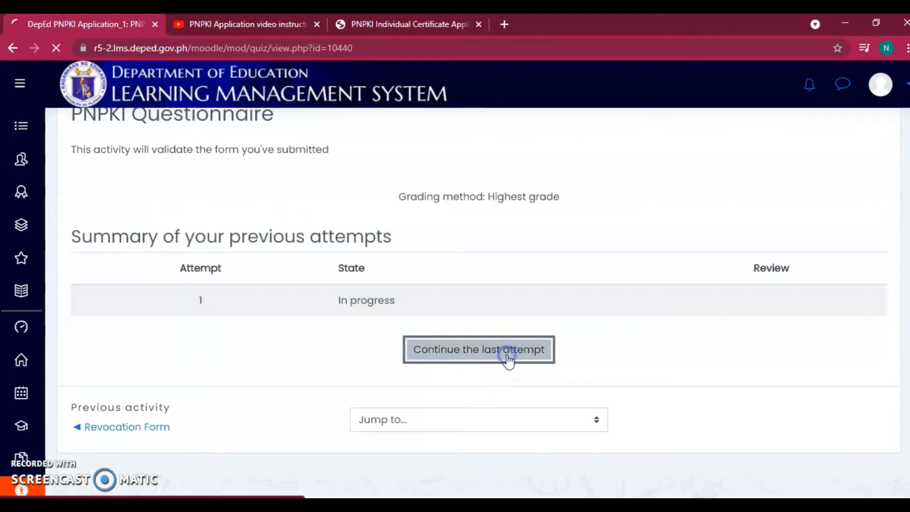
Answer the questionnaire's two pages with the applicant's name, personal details, home address, zip code, mobile number and email address
scroll(427, 346, "down", 3)
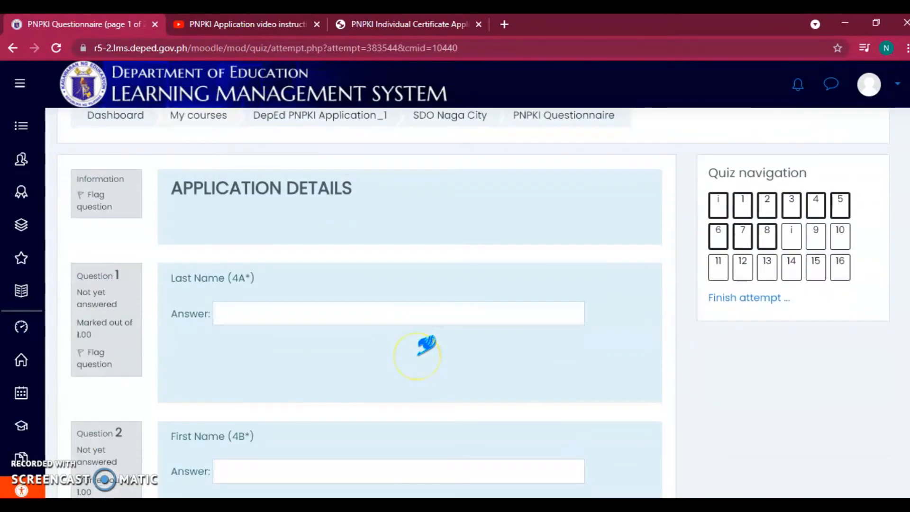
left_click(302, 321)
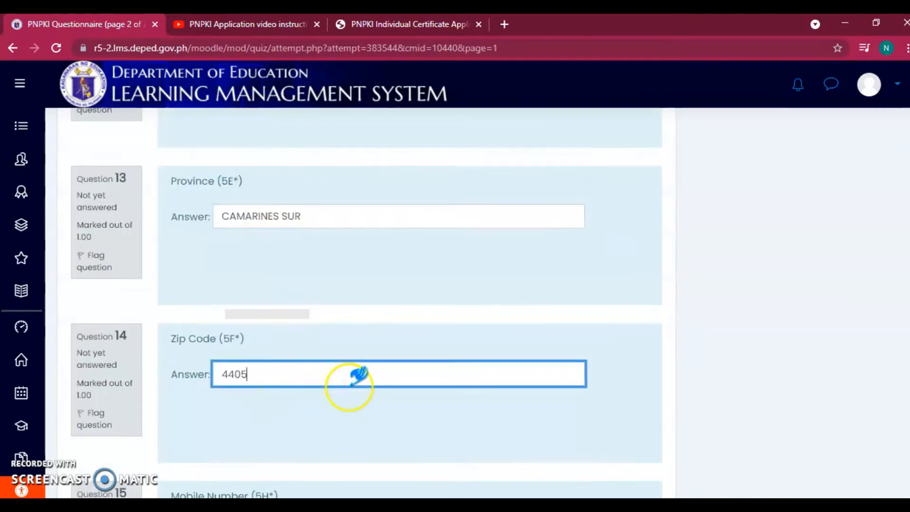
scroll(353, 381, "down", 3)
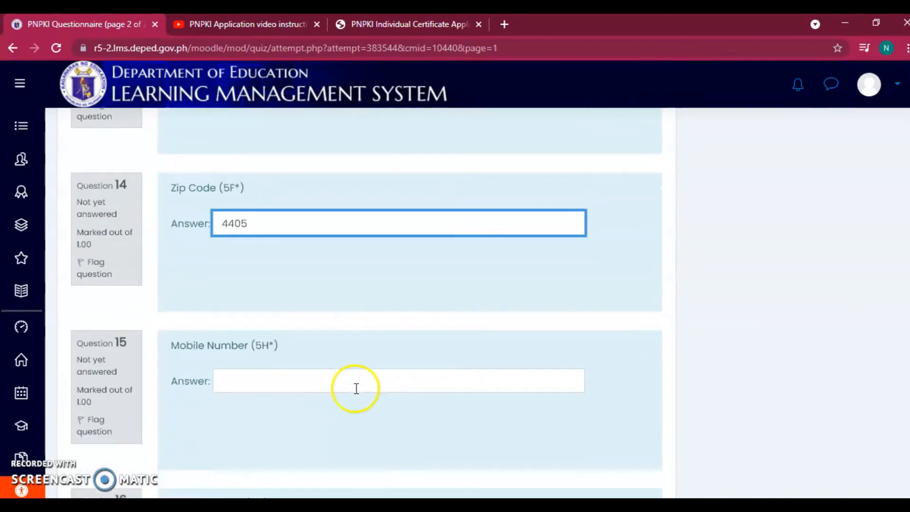
scroll(357, 389, "down", 1)
left_click(275, 333)
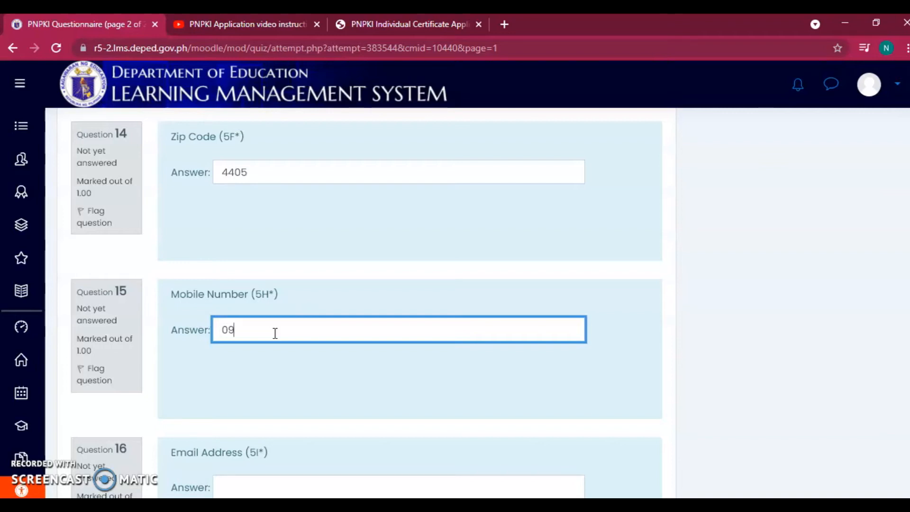
Finish the questionnaire attempt and check the status of every answer in the attempt summary
scroll(275, 333, "down", 7)
left_click(621, 291)
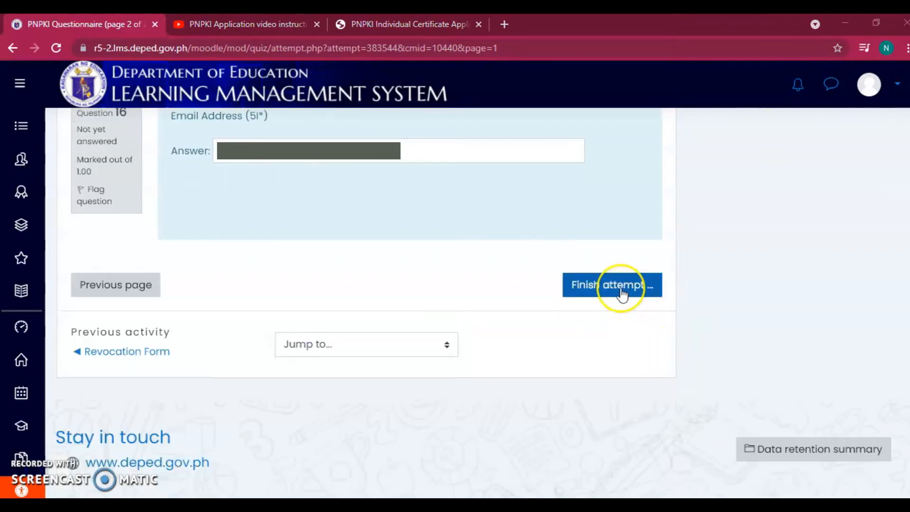
left_click(622, 291)
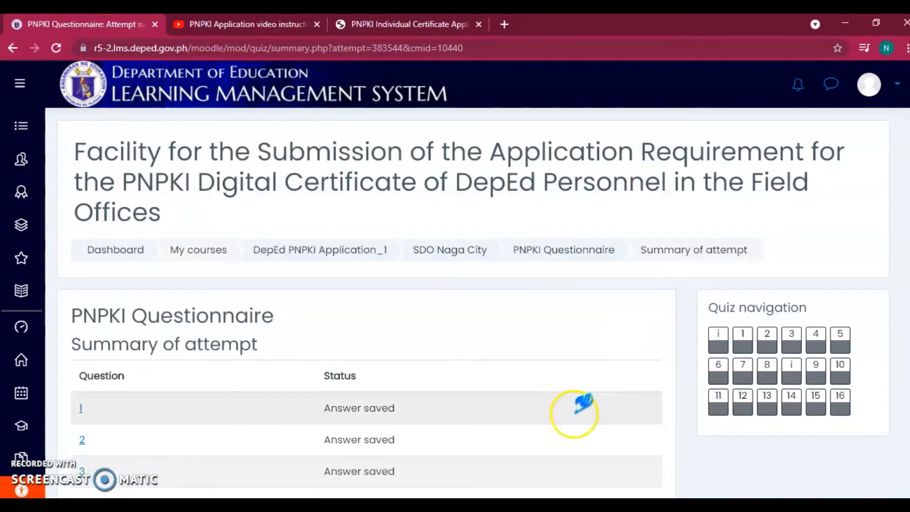
scroll(583, 403, "down", 2)
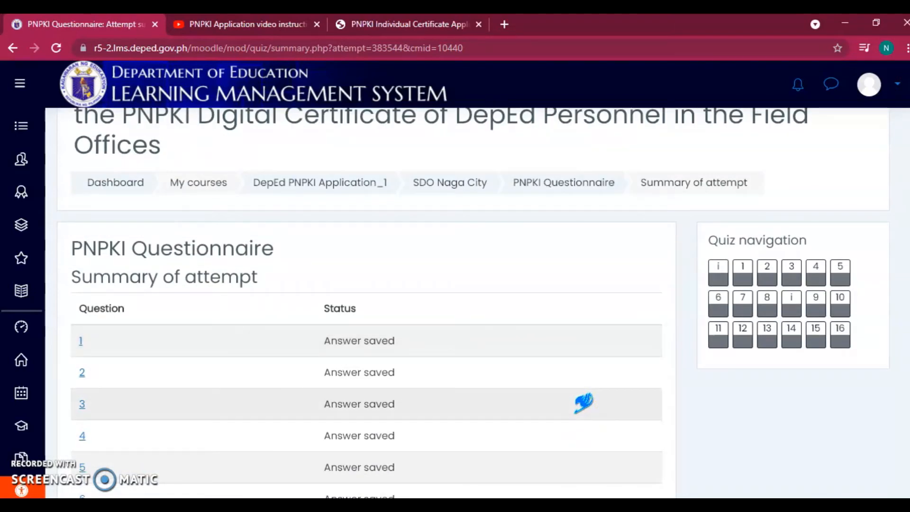
scroll(583, 403, "down", 3)
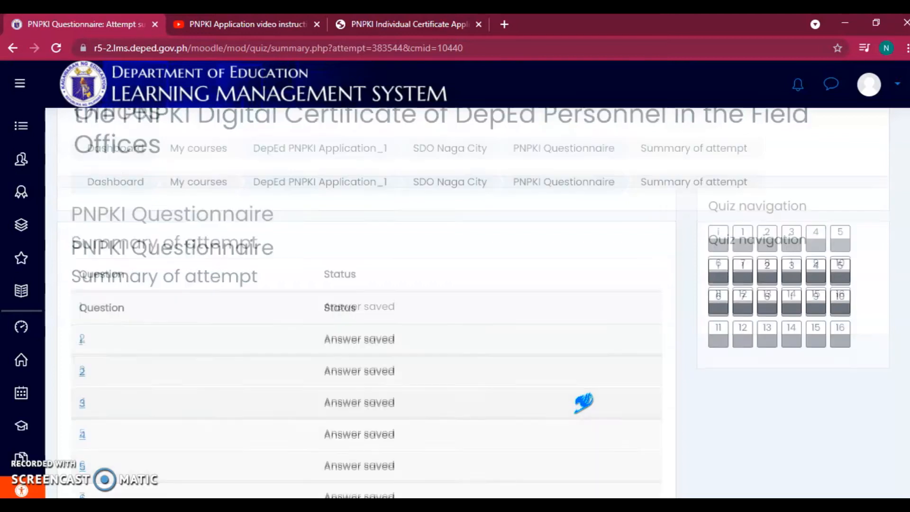
scroll(583, 404, "down", 10)
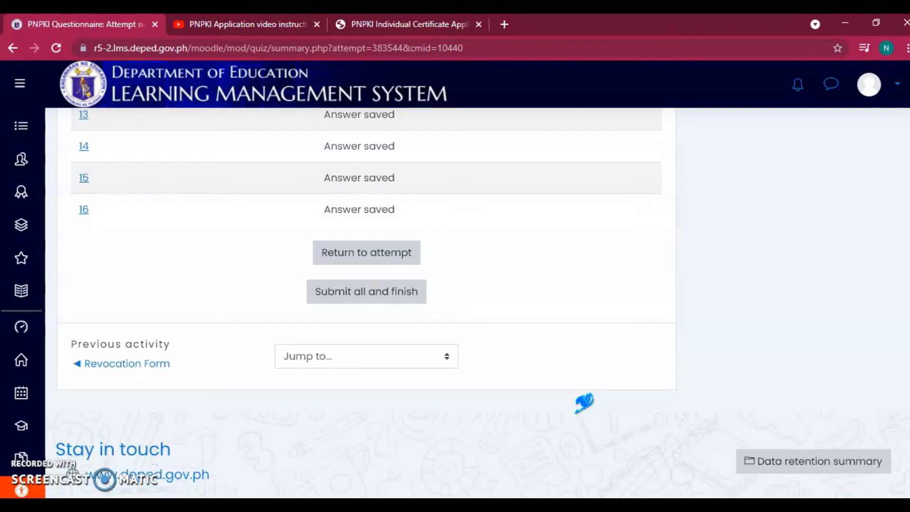
scroll(564, 403, "down", 1)
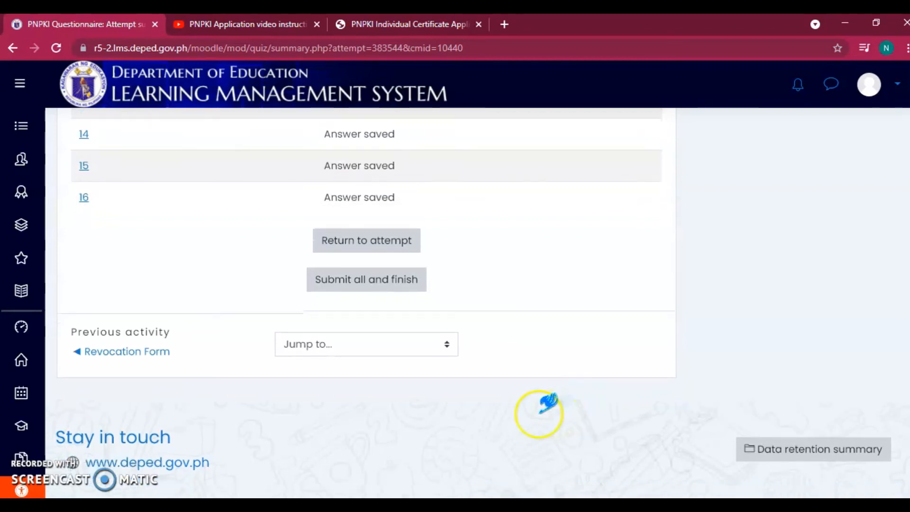
Submit all answers of the PNPKI Questionnaire and confirm finishing the attempt
left_click(368, 286)
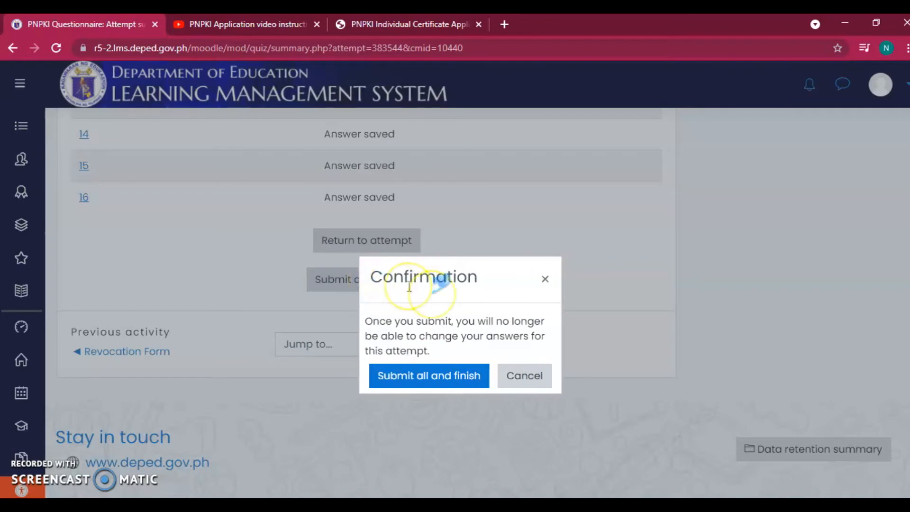
left_click(472, 379)
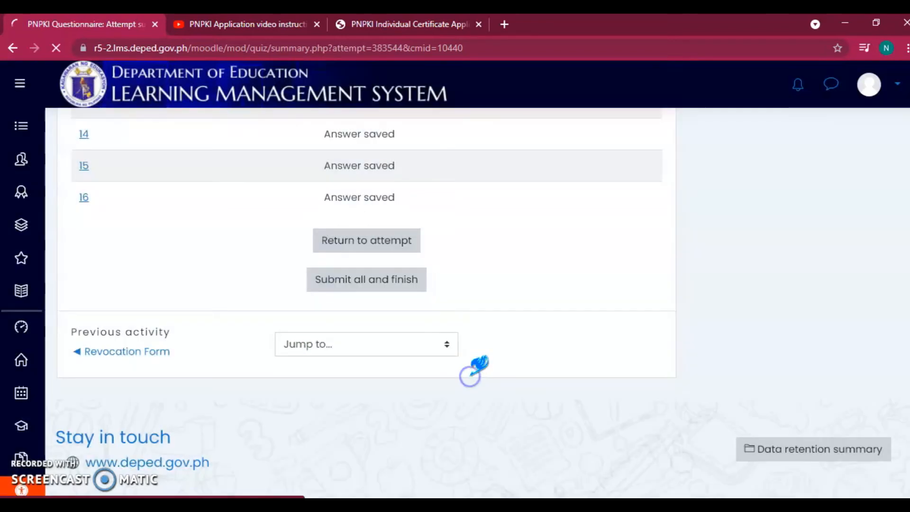
scroll(534, 417, "down", 2)
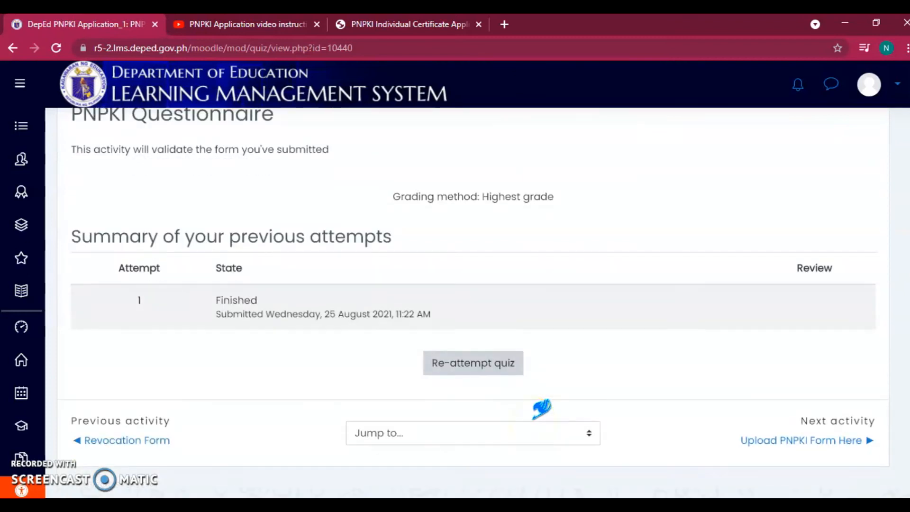
scroll(542, 409, "down", 2)
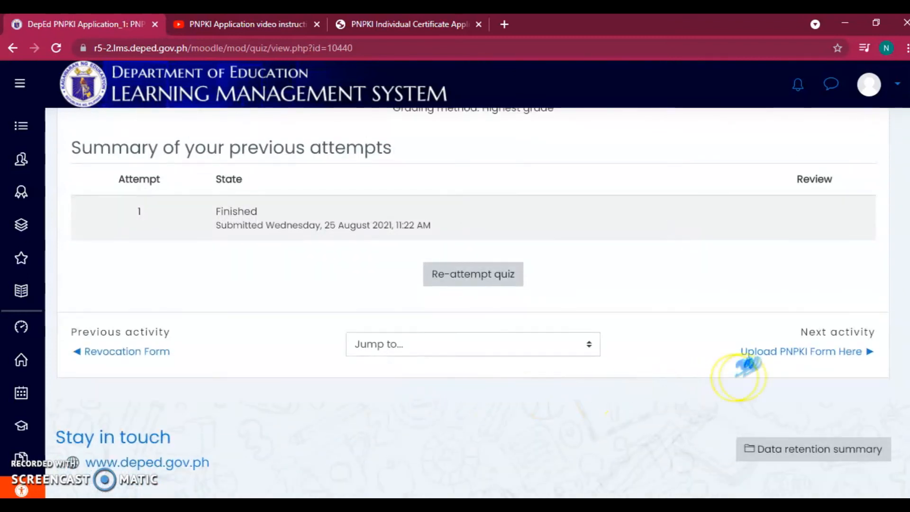
Go to the Upload PNPKI Form Here activity and start adding a submission
left_click(820, 354)
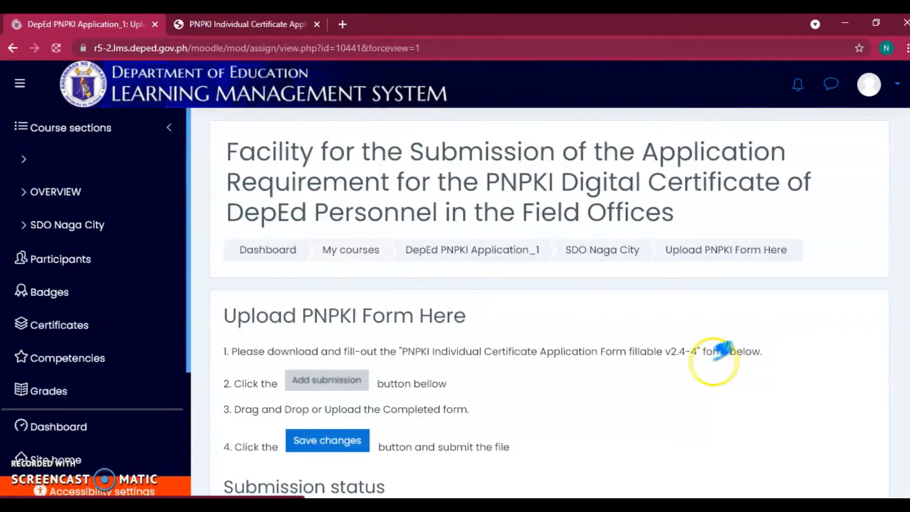
left_click(720, 256)
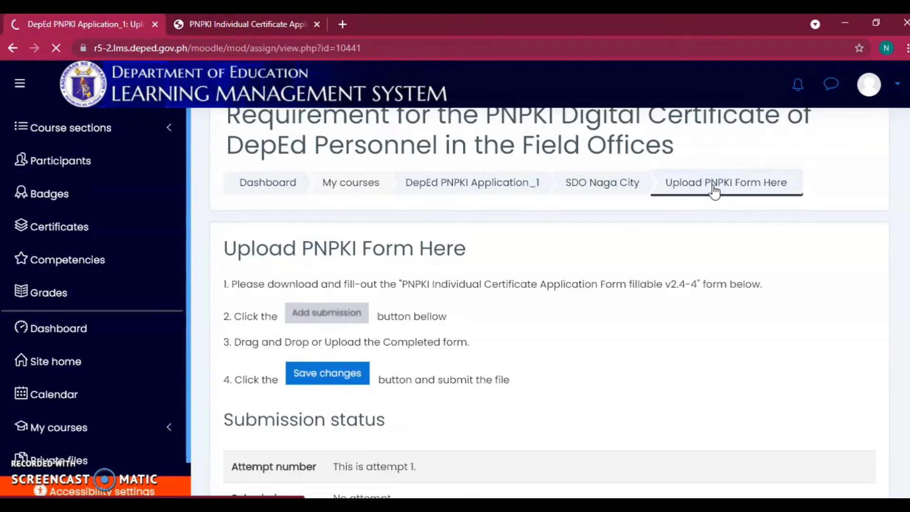
scroll(656, 422, "down", 5)
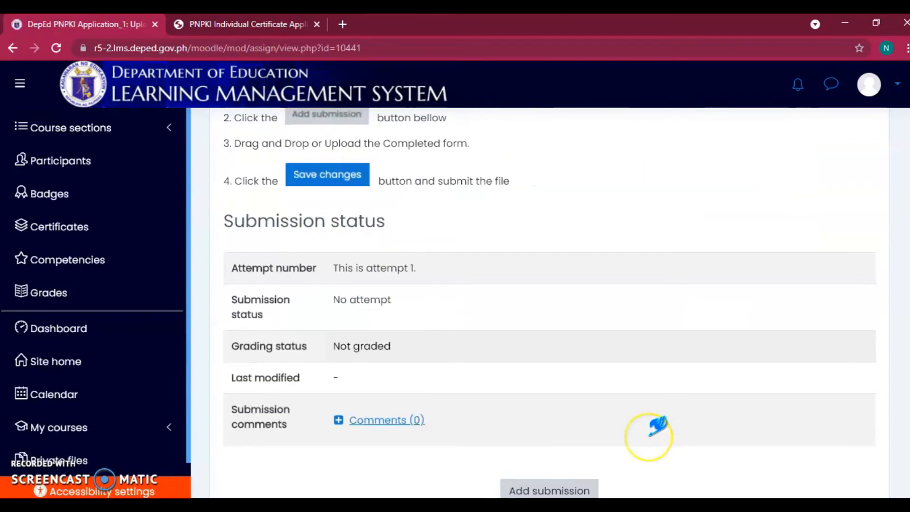
scroll(658, 425, "down", 1)
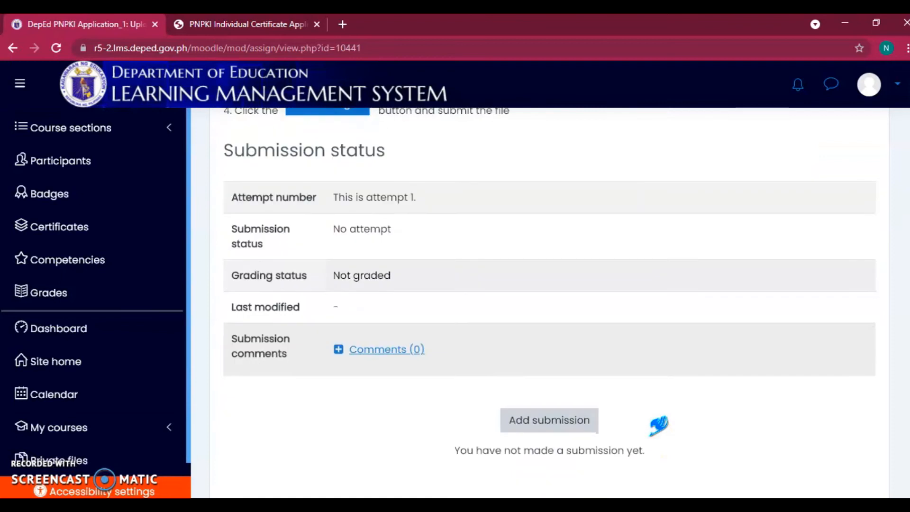
scroll(659, 427, "down", 1)
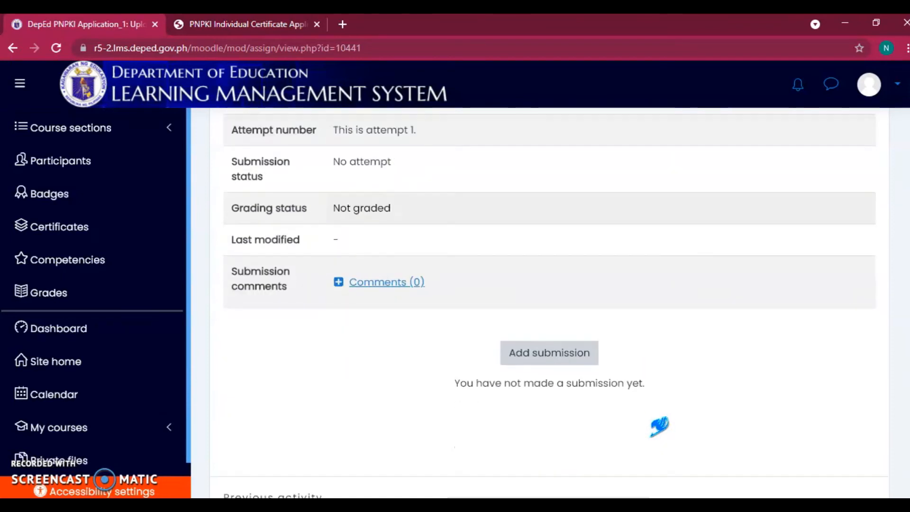
left_click(577, 351)
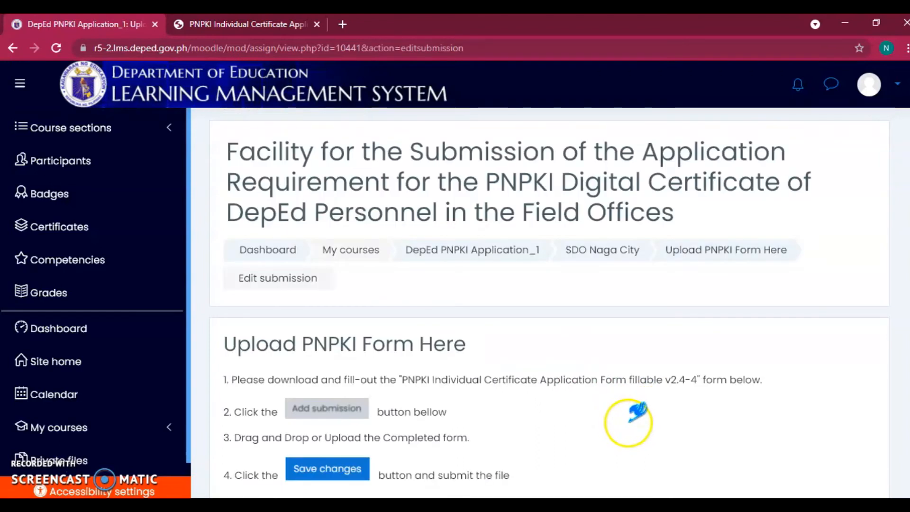
scroll(635, 410, "down", 6)
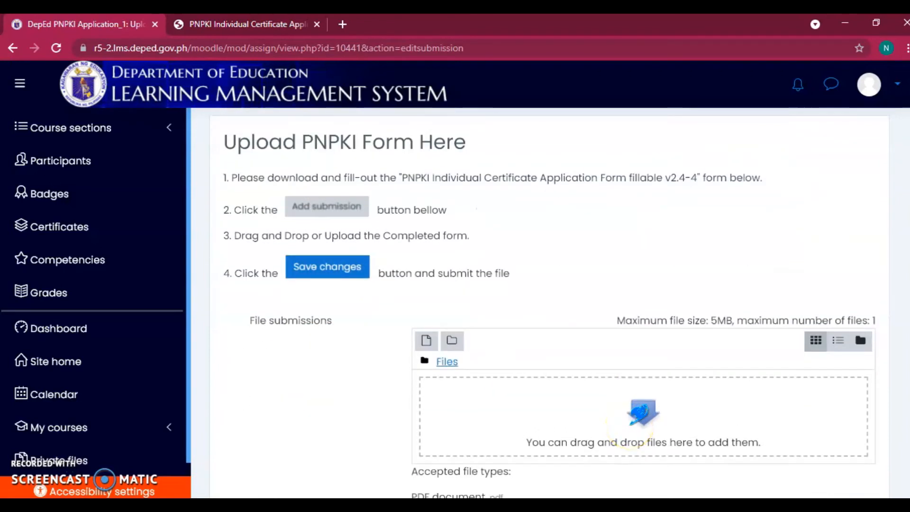
Attach the applicant's completed form PDF from the Mama folder on drive D: for upload to the file submissions area
left_click(648, 273)
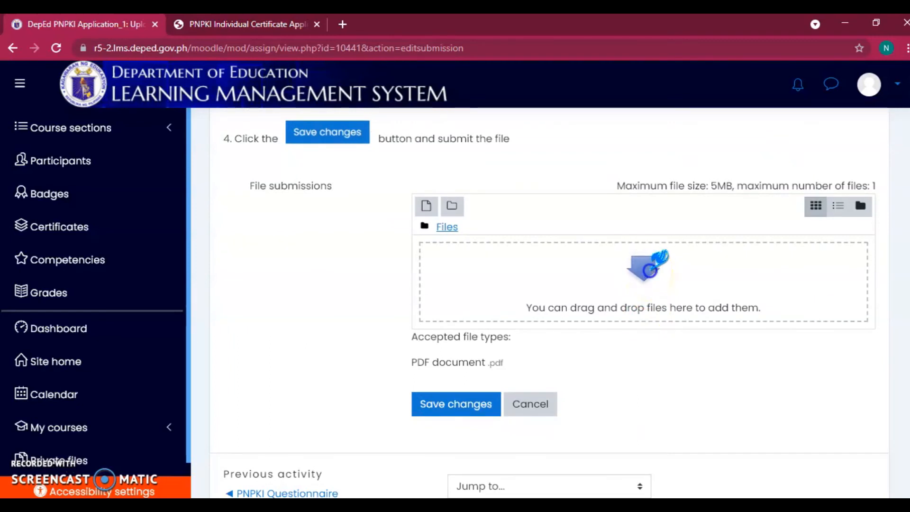
left_click(648, 265)
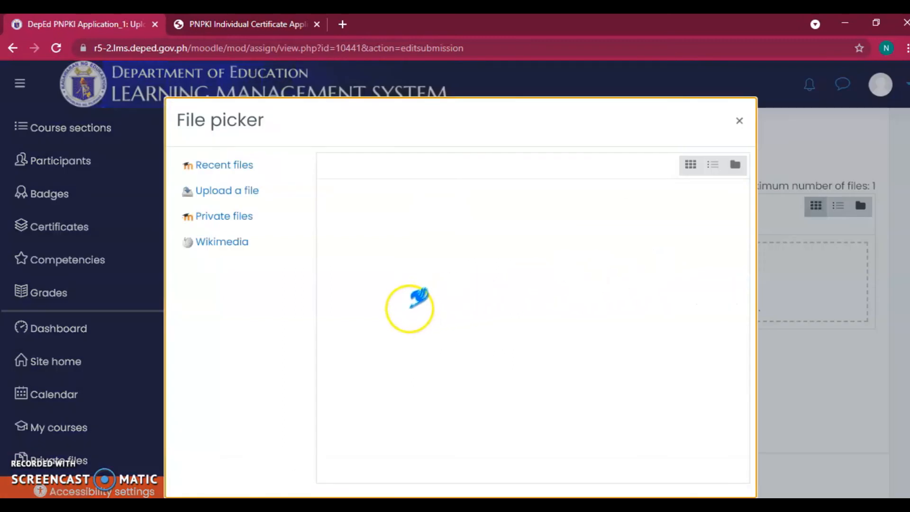
left_click(245, 194)
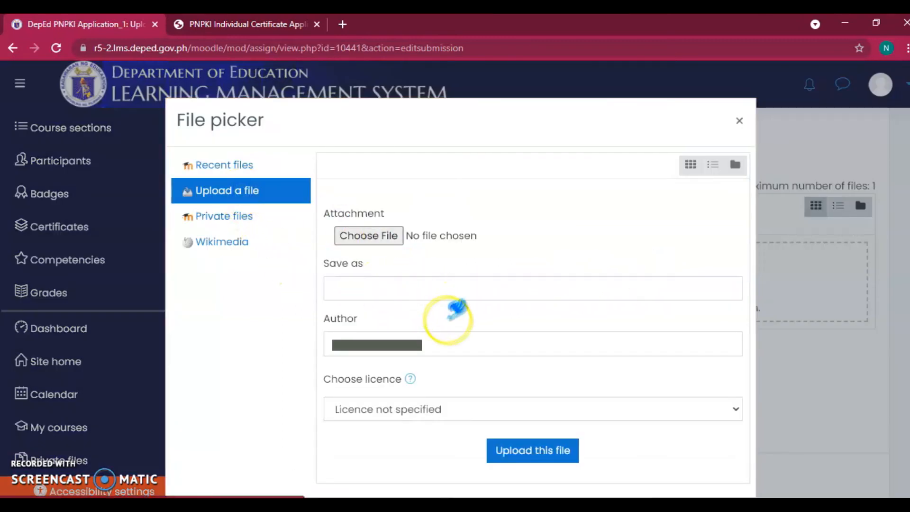
left_click(383, 237)
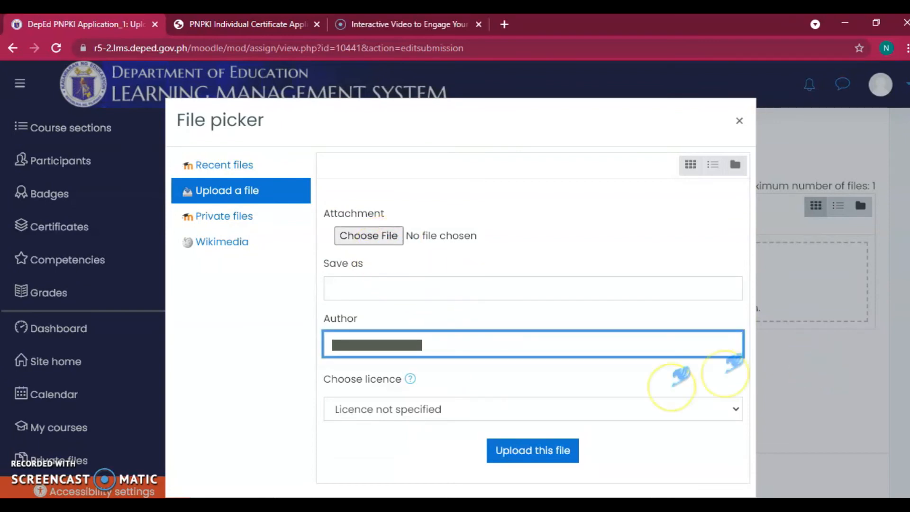
left_click(372, 237)
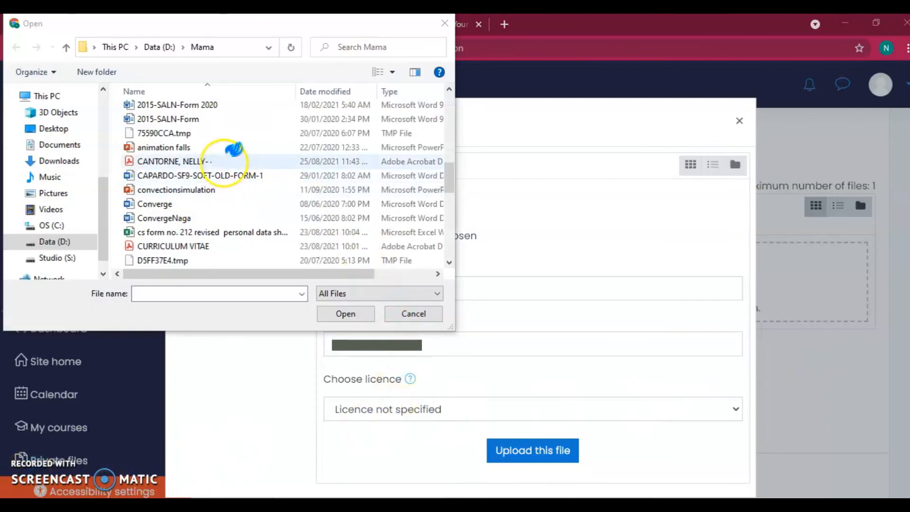
left_click(224, 162)
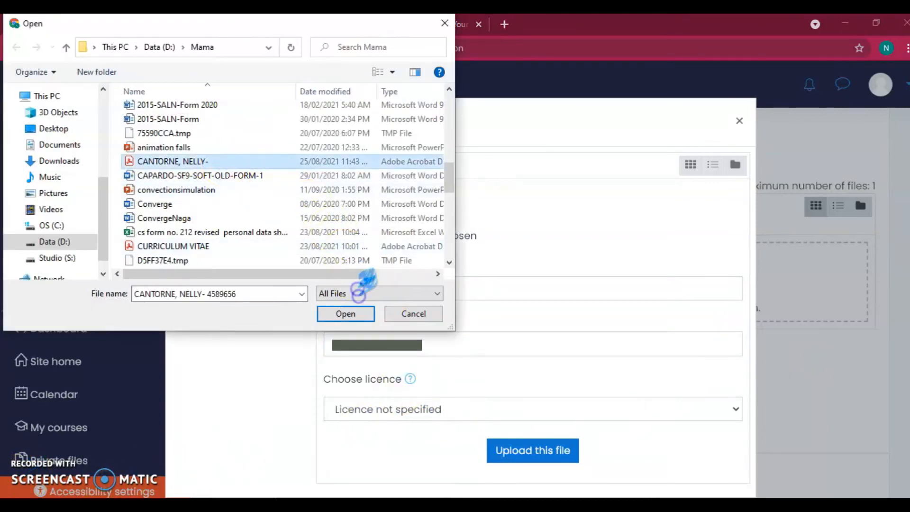
left_click(352, 317)
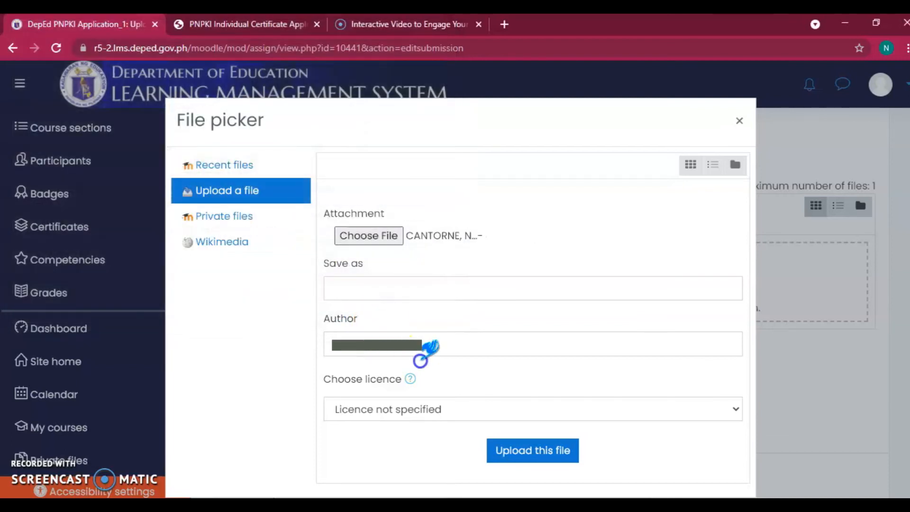
Upload the attached form under the name PDF and save the submission
left_click(392, 289)
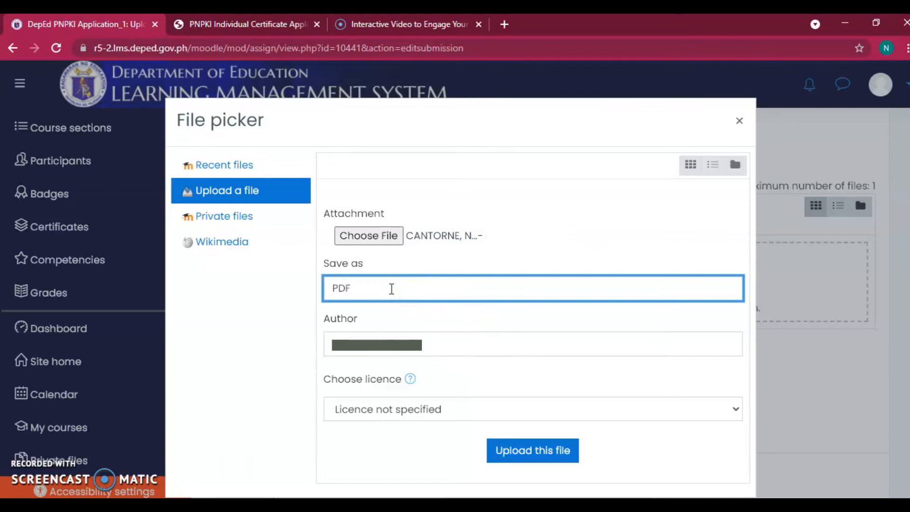
left_click(564, 448)
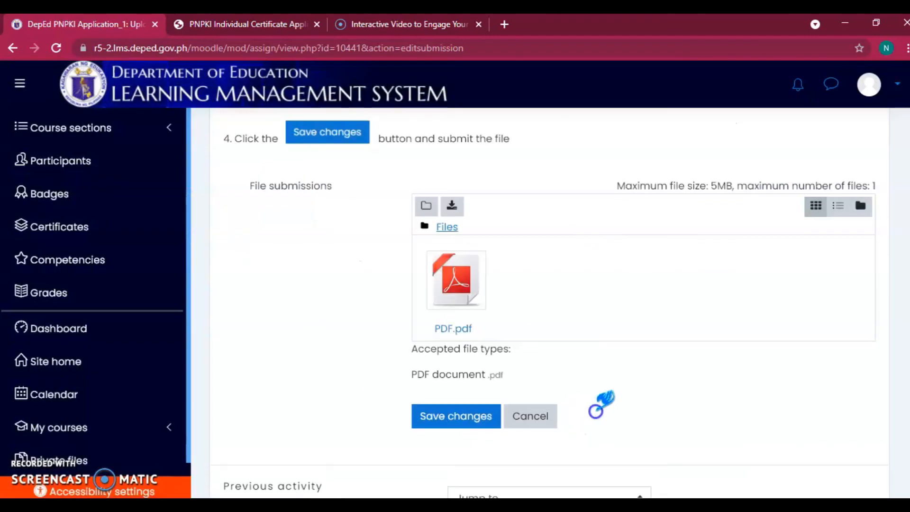
scroll(599, 404, "down", 1)
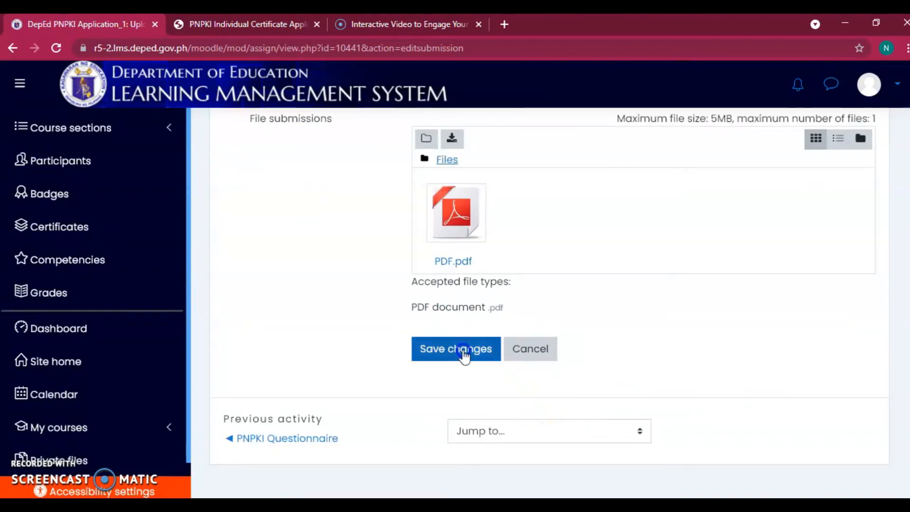
left_click(462, 351)
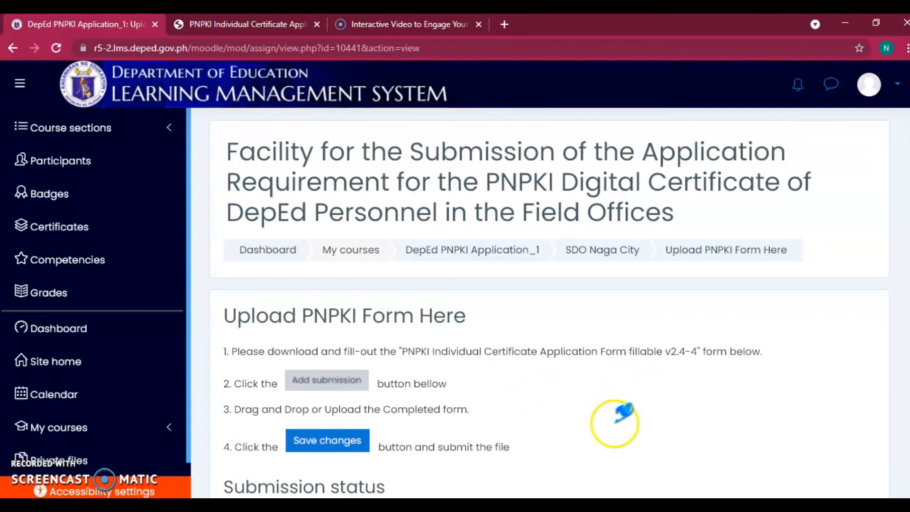
Review the upload's submission status, submitted file, grading status and feedback
scroll(621, 415, "down", 8)
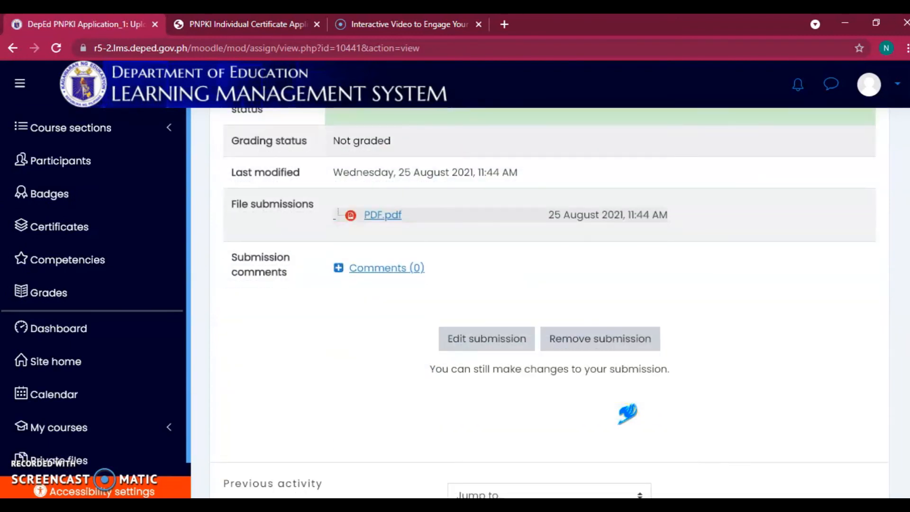
scroll(628, 414, "down", 3)
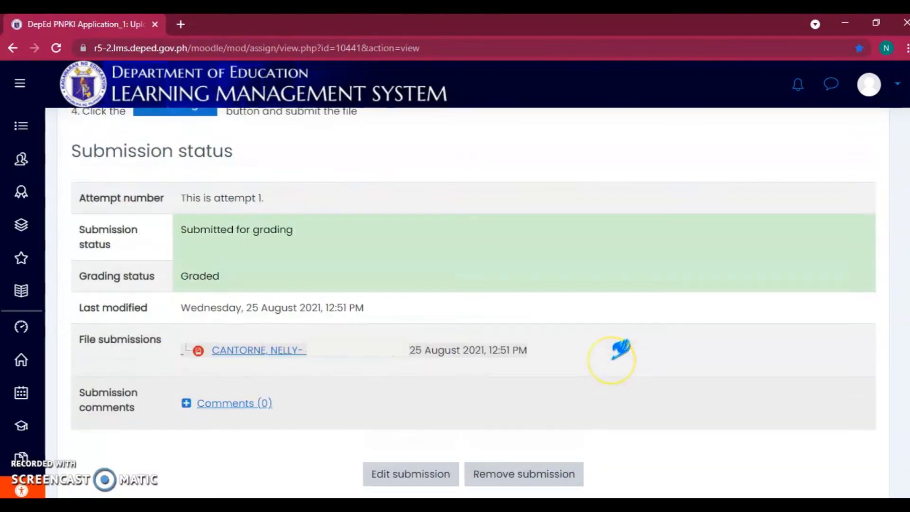
scroll(621, 349, "up", 3)
scroll(621, 349, "down", 3)
scroll(621, 349, "down", 3)
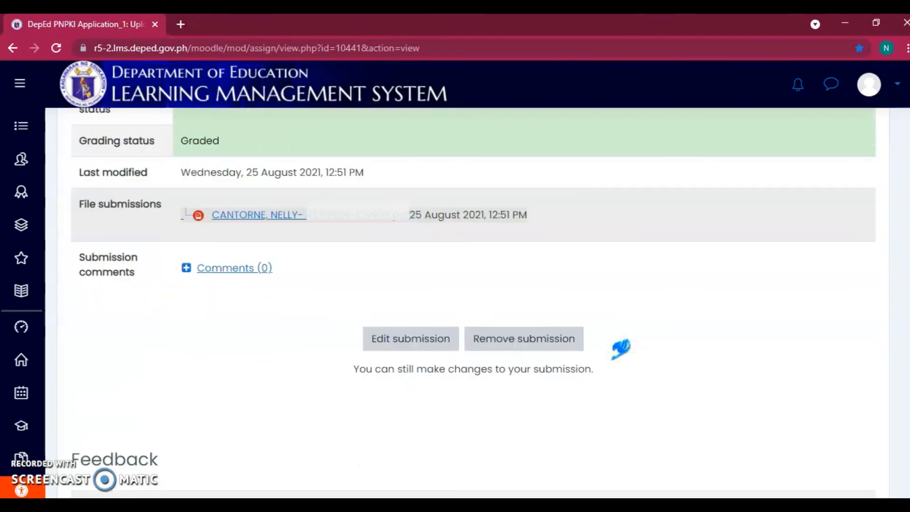
scroll(622, 349, "down", 5)
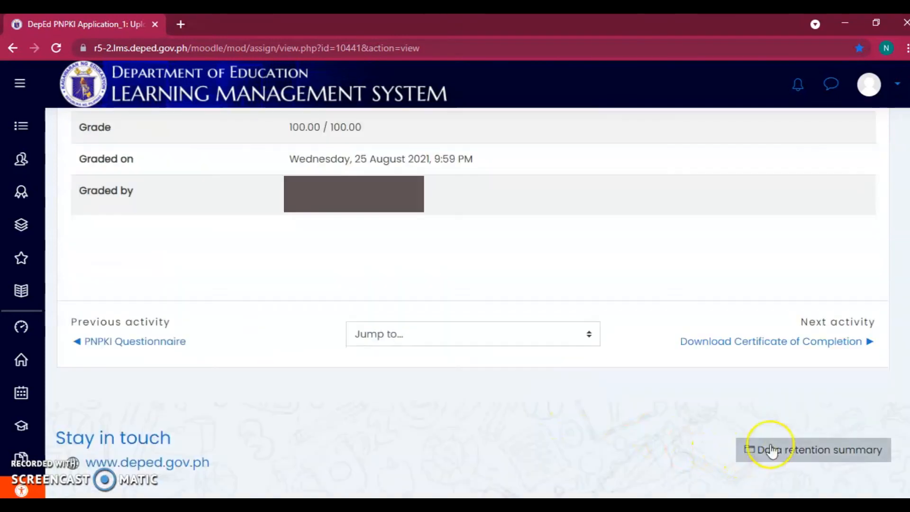
Download the certificate from the Download Certificate of Completion activity and bring up the options for the downloaded file
left_click(827, 346)
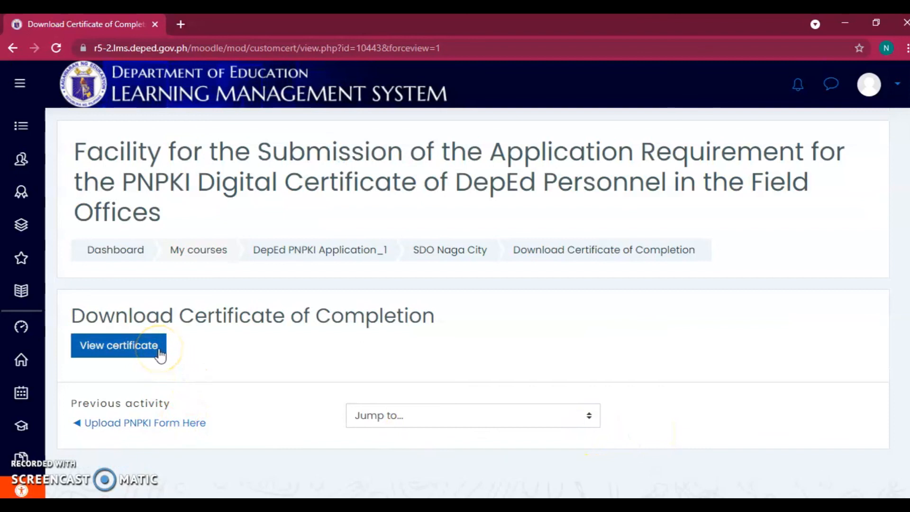
left_click(133, 346)
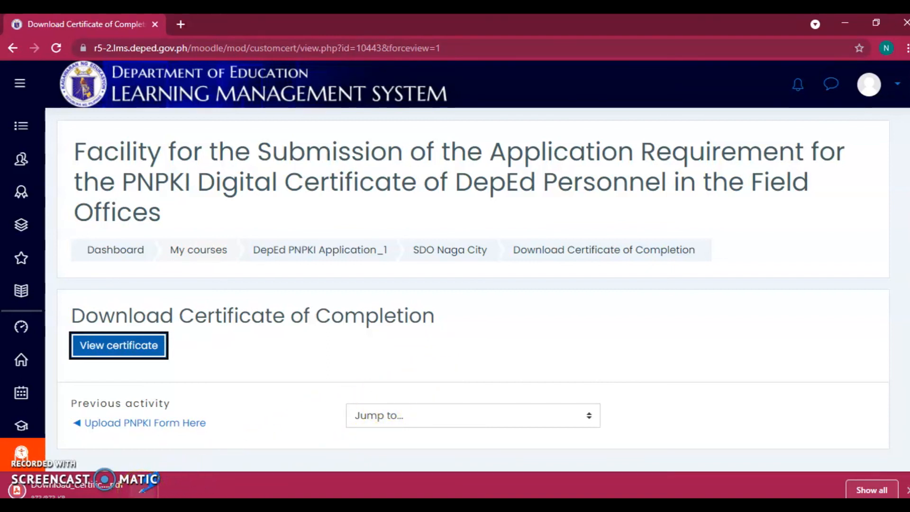
left_click(143, 488)
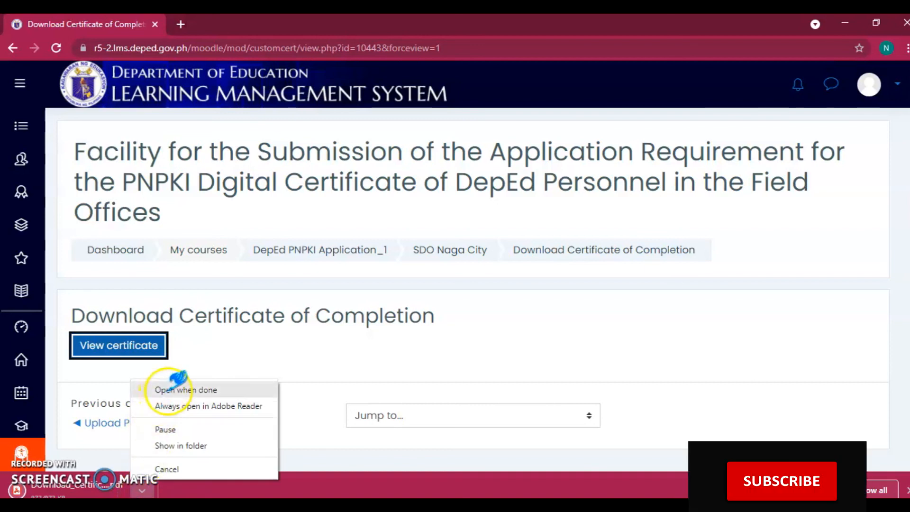